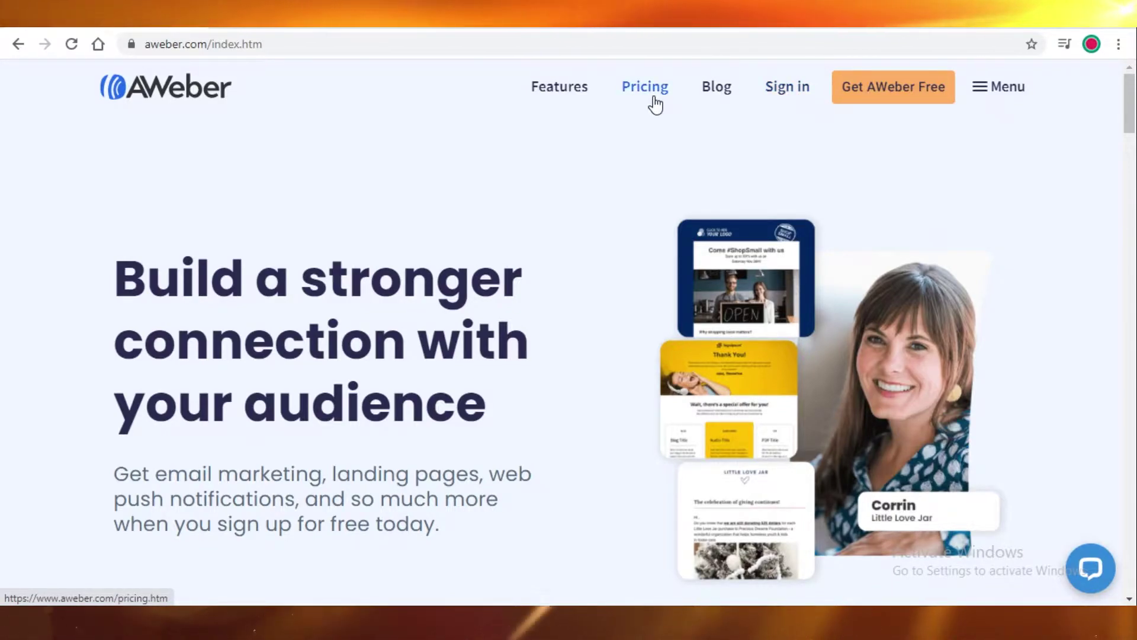
# Sign in to the AWeber account with its e-mail and password
pyautogui.click(796, 93)
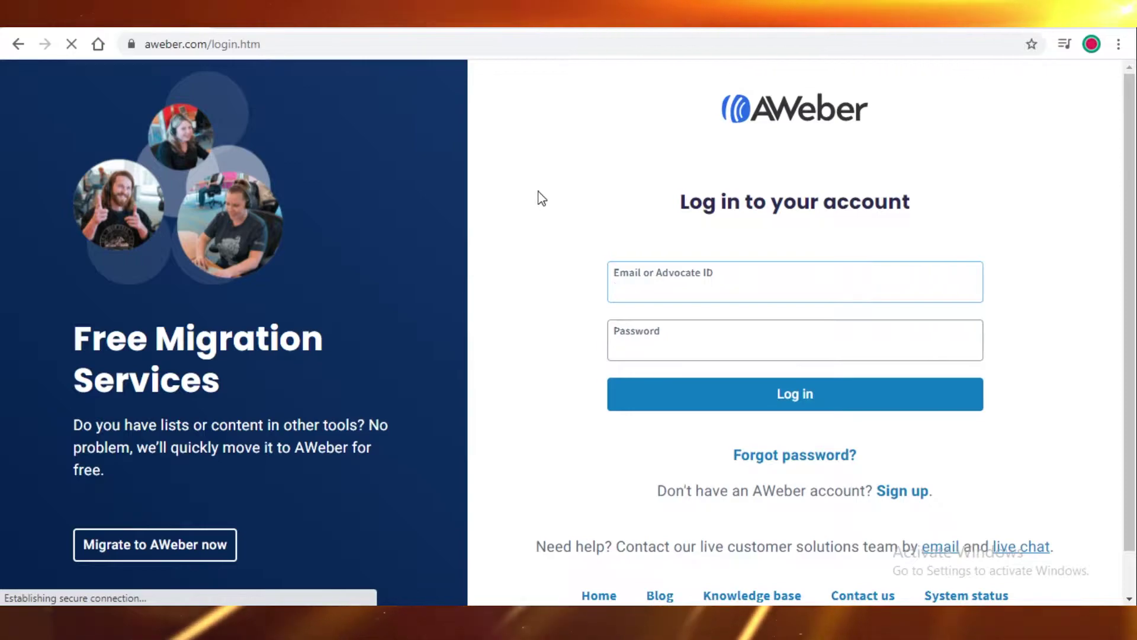
pyautogui.click(903, 503)
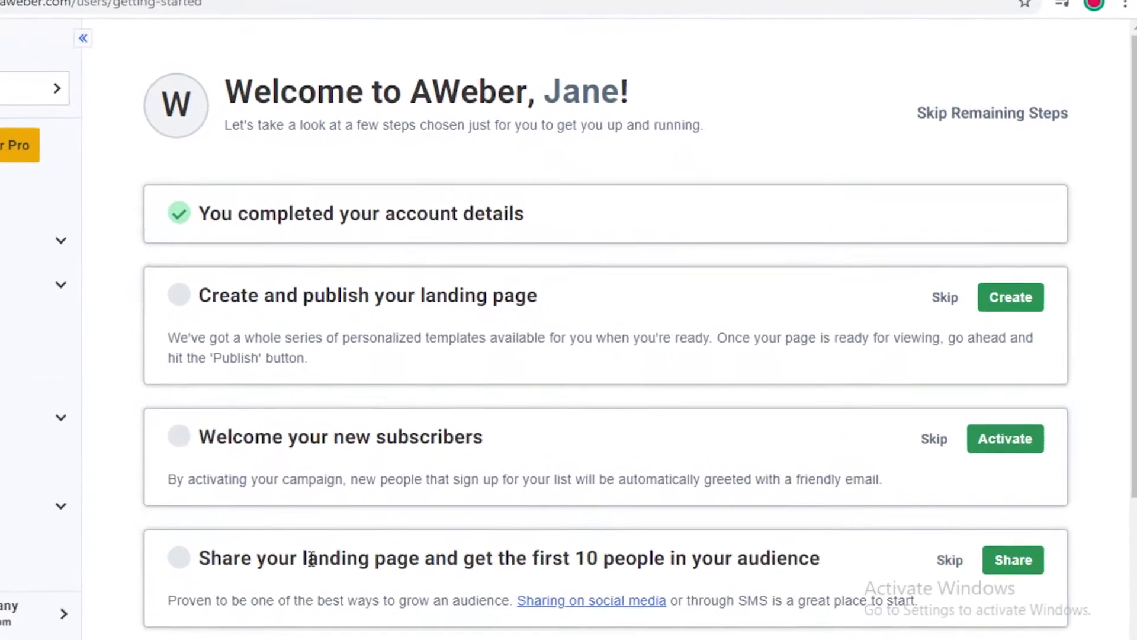
# Scroll the getting-started steps to find the 'Create and publish your landing page' card
pyautogui.scroll(-2, 311, 558)
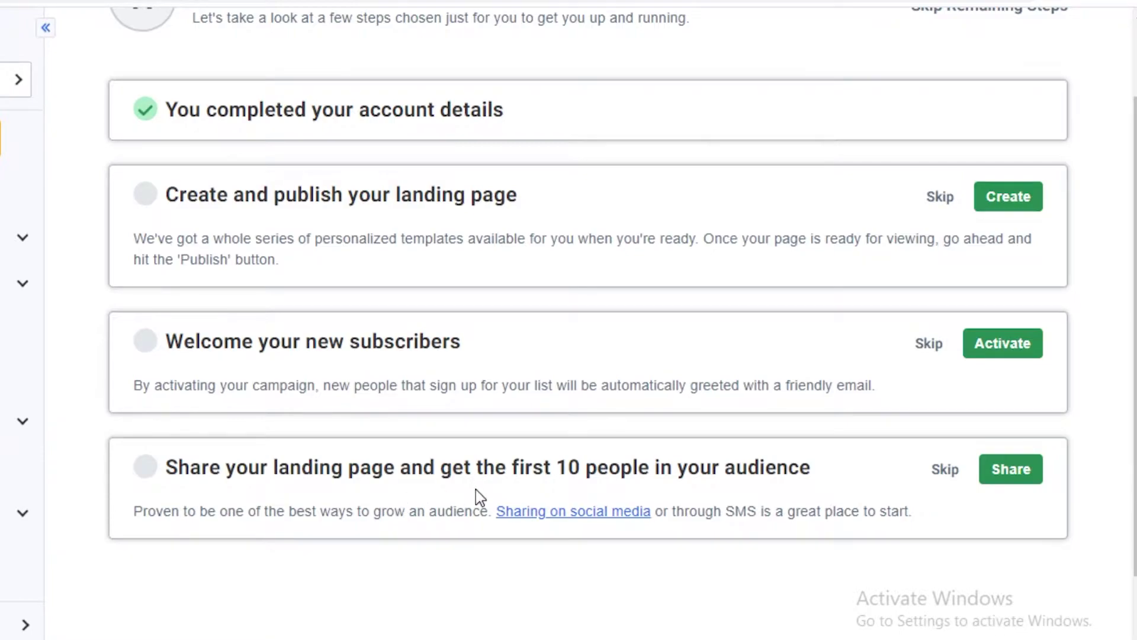
pyautogui.scroll(2, 468, 497)
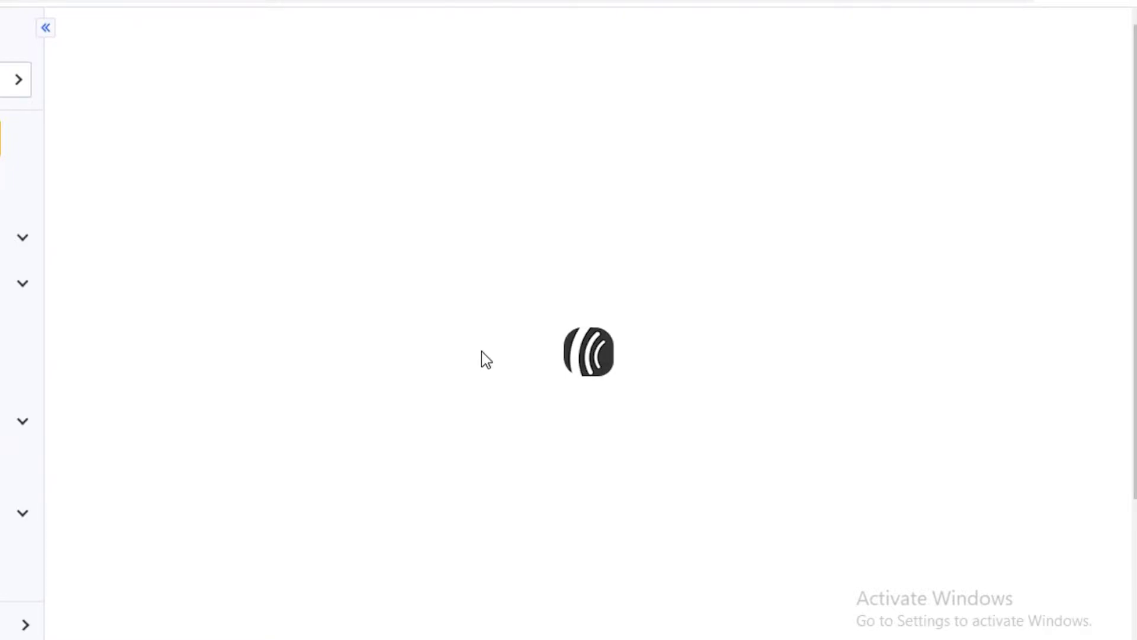
# Browse down through the All Templates landing-page gallery
pyautogui.moveTo(355, 216)
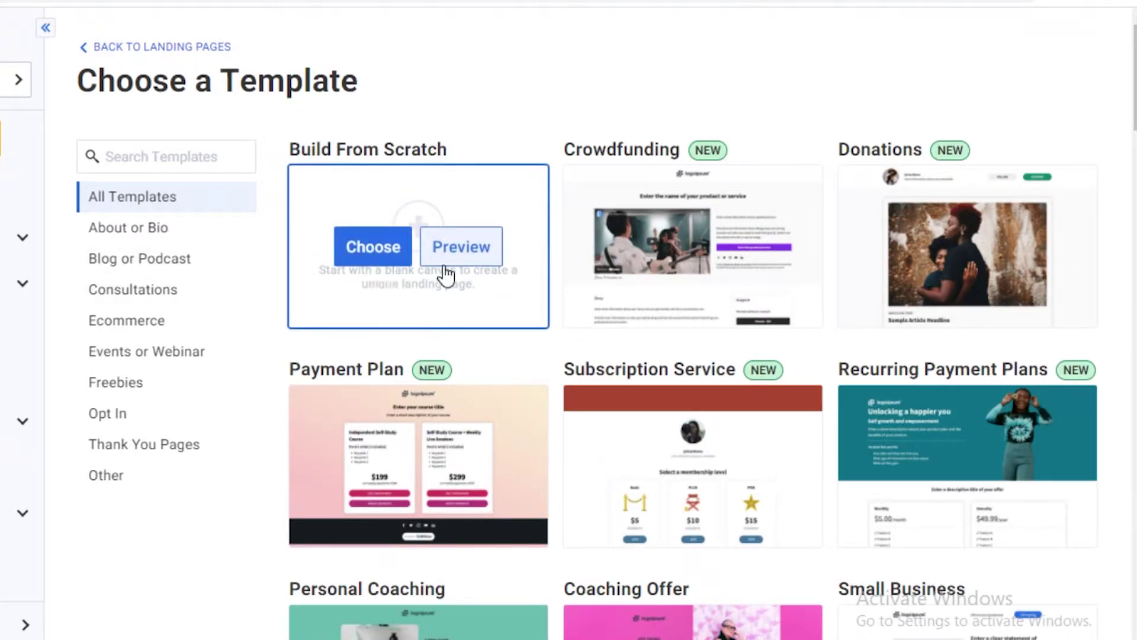
pyautogui.moveTo(447, 296)
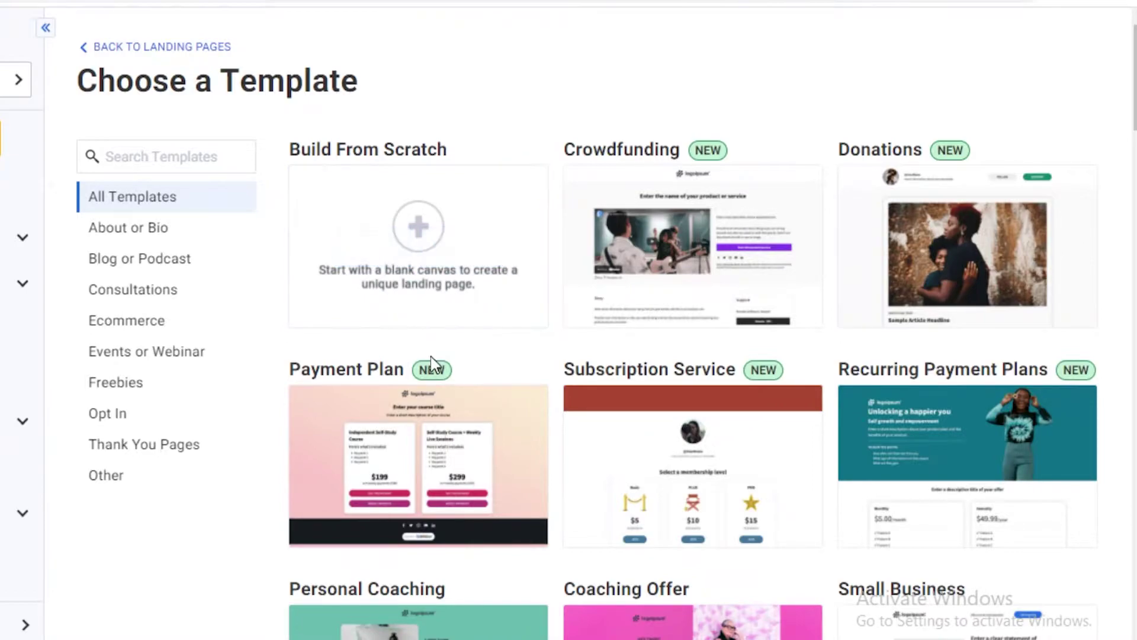
pyautogui.scroll(-8, 605, 610)
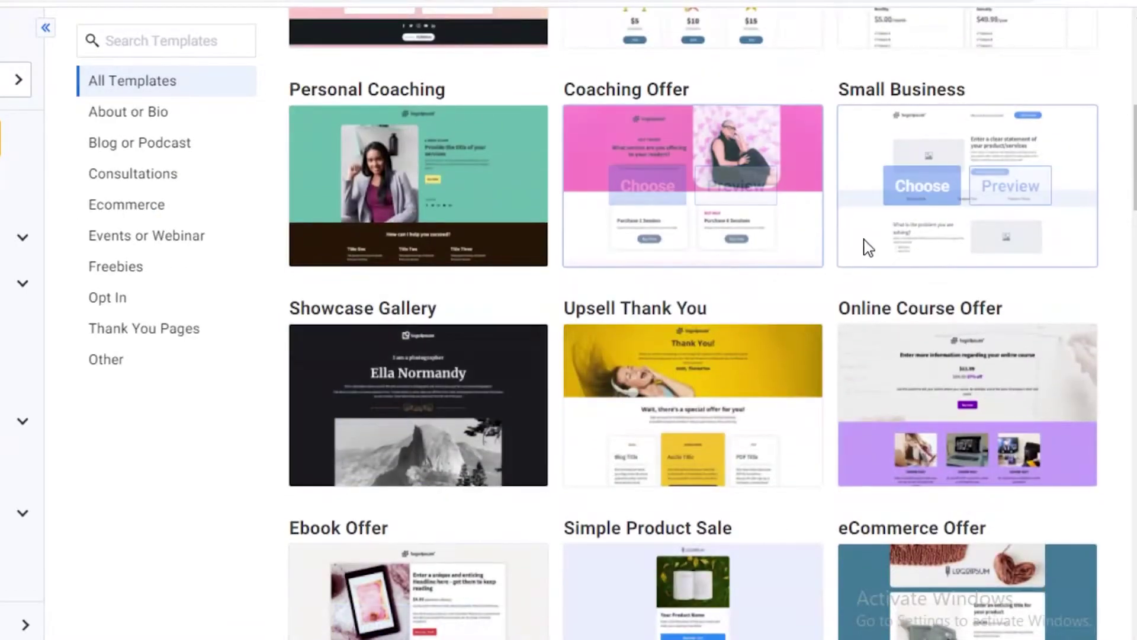
pyautogui.scroll(-5, 865, 246)
pyautogui.moveTo(981, 276)
pyautogui.scroll(-3, 981, 275)
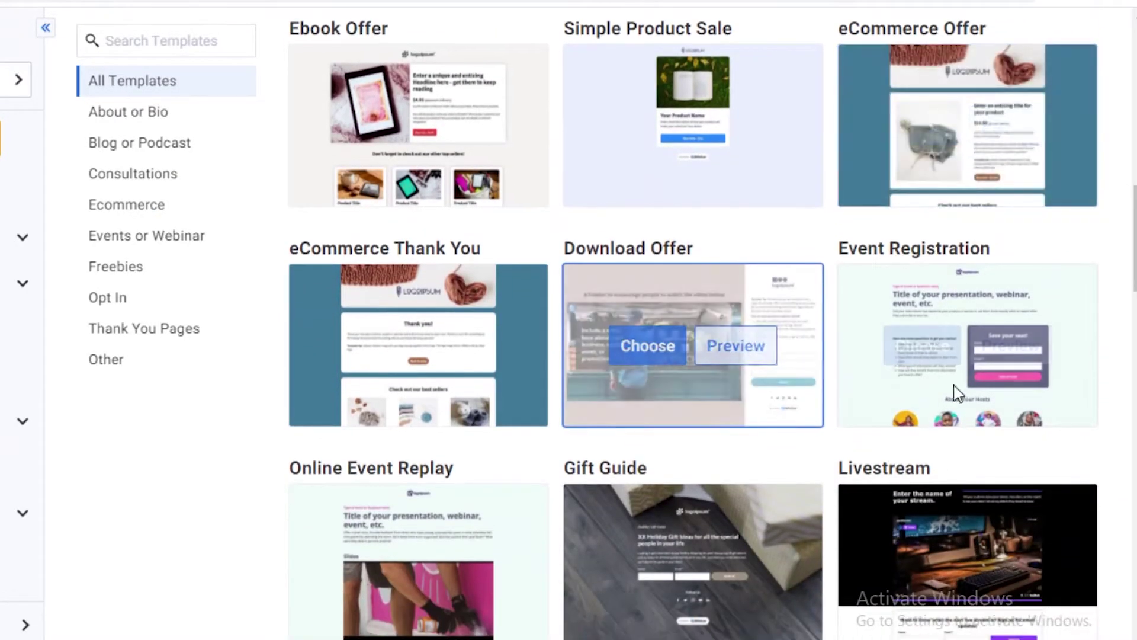
pyautogui.scroll(-2, 740, 367)
pyautogui.scroll(-3, 398, 477)
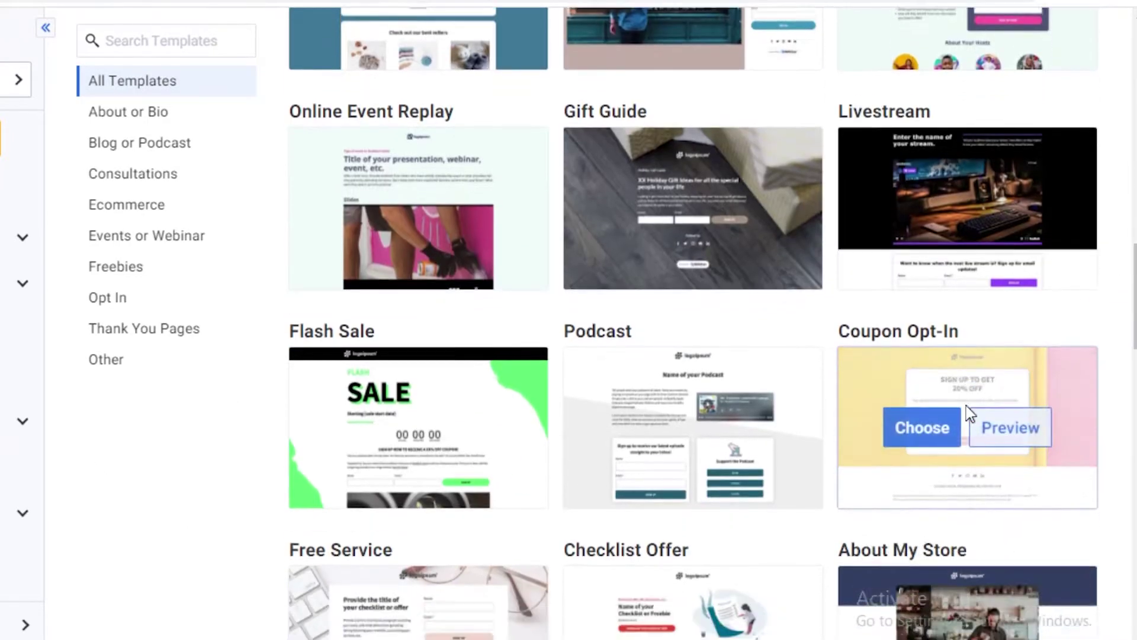
pyautogui.scroll(-5, 871, 385)
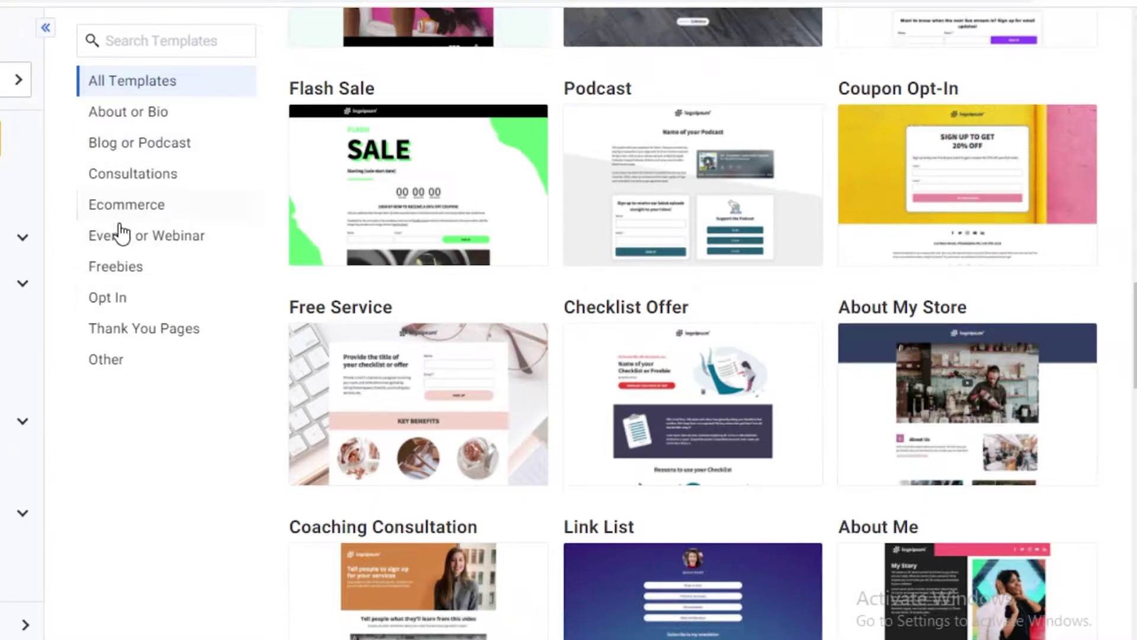
# Filter the template gallery to Blog or Podcast, then to Freebies
pyautogui.click(116, 155)
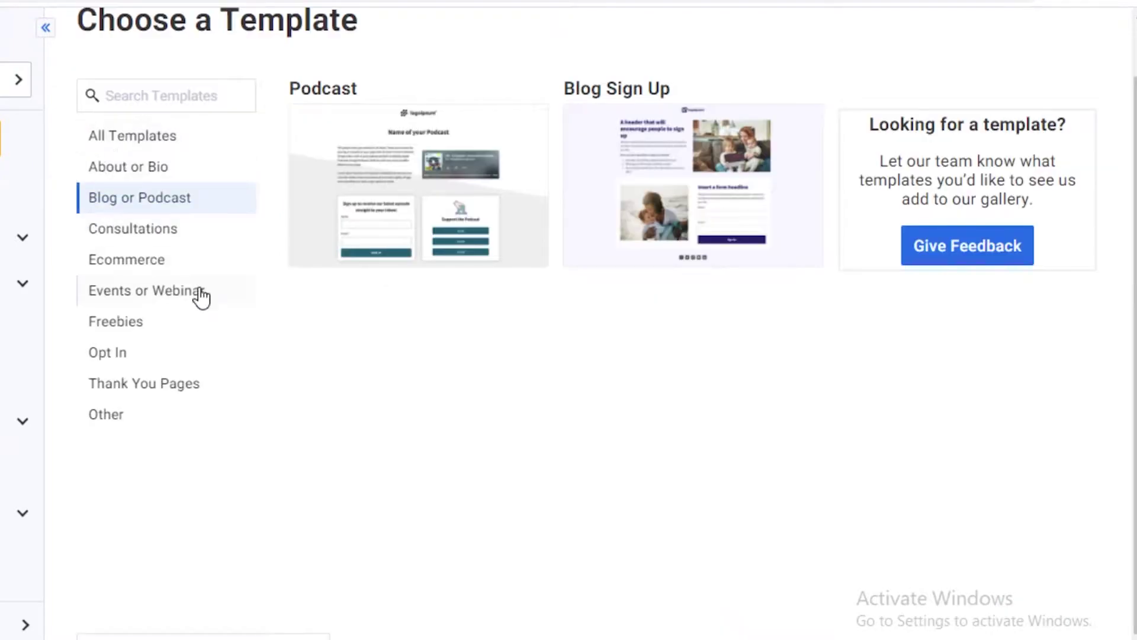
pyautogui.scroll(-1, 792, 307)
pyautogui.scroll(2, 463, 418)
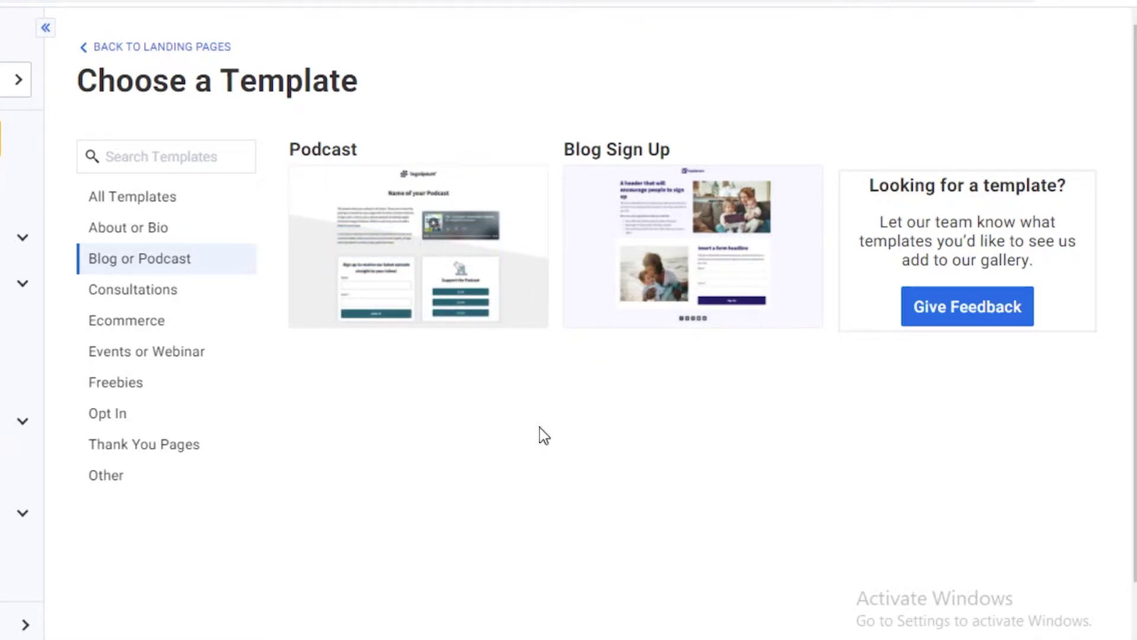
pyautogui.click(147, 388)
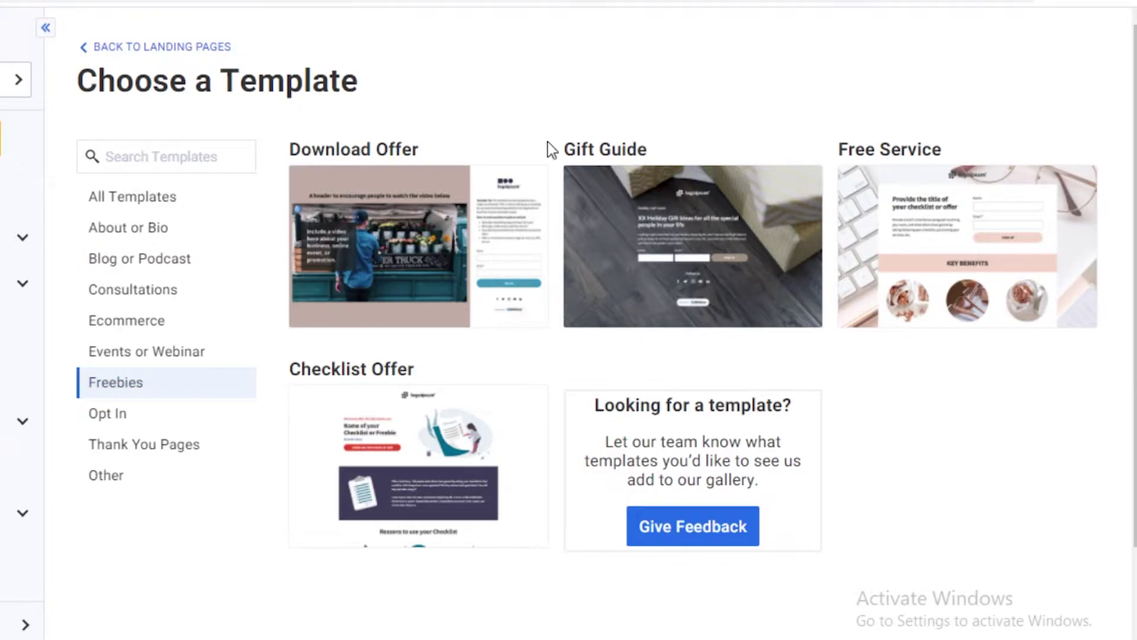
pyautogui.moveTo(464, 214)
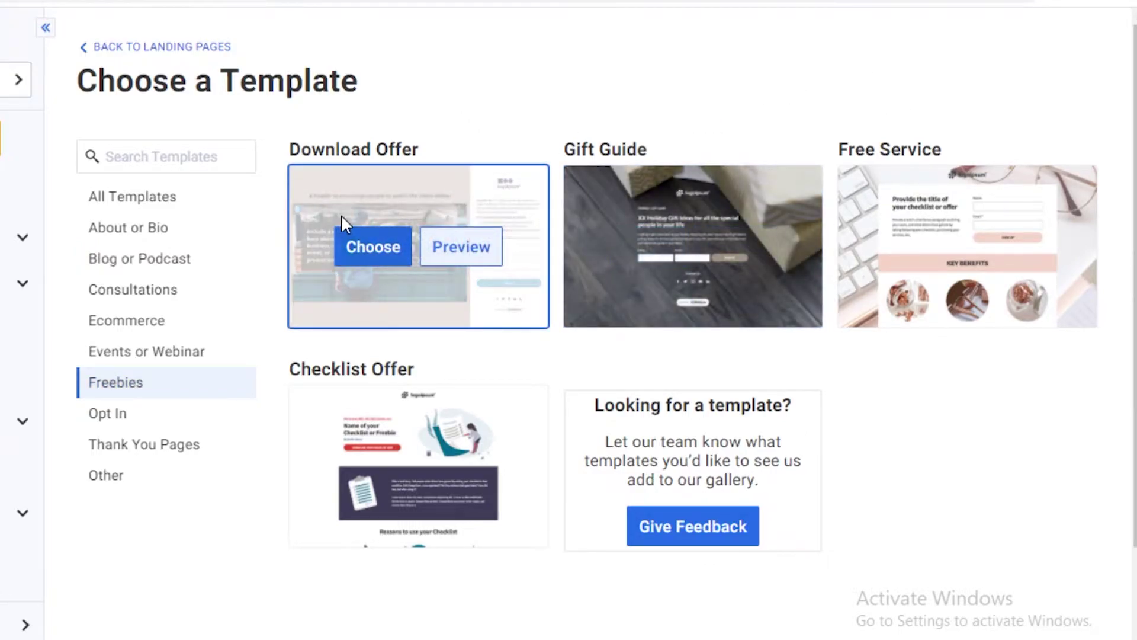
pyautogui.moveTo(938, 216)
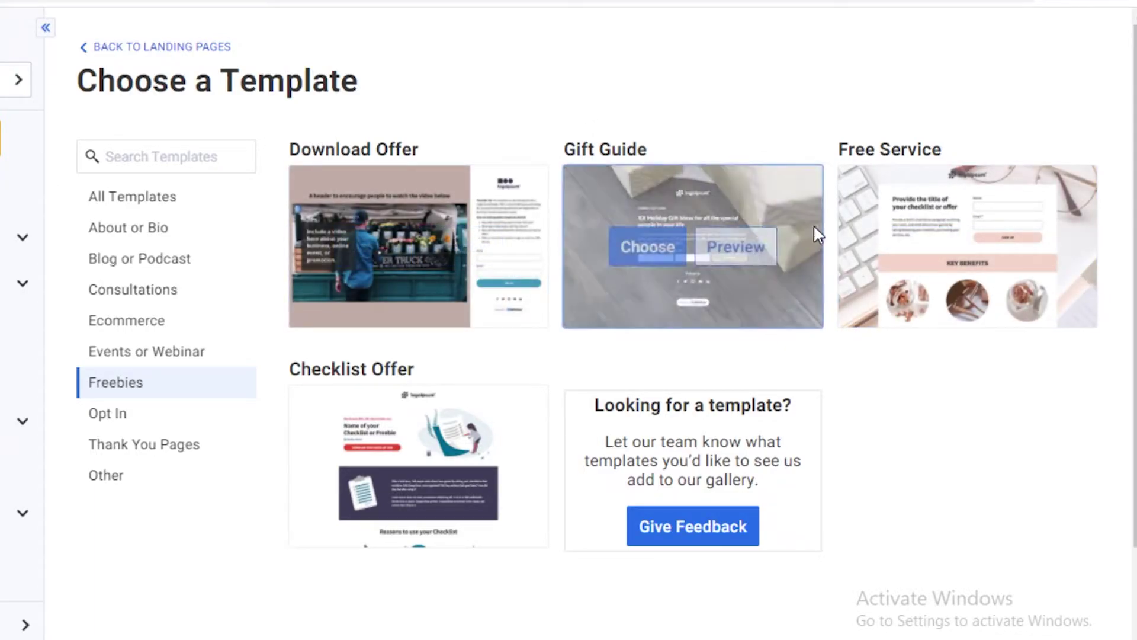
pyautogui.moveTo(853, 195)
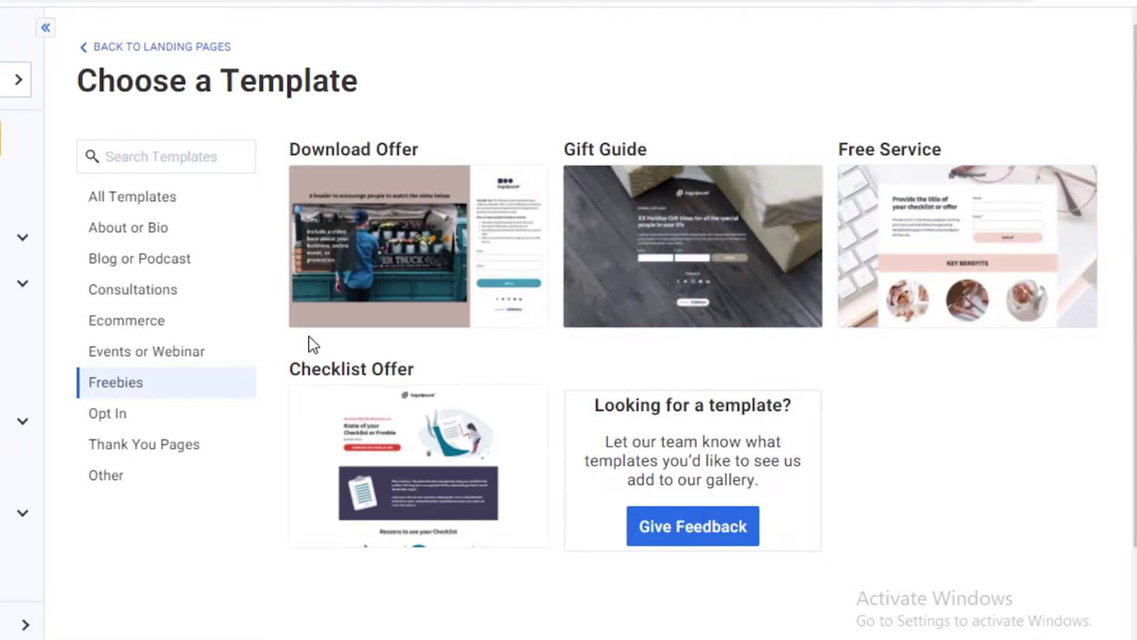
# Return to All Templates and scroll down toward the Flash Sale template
pyautogui.click(127, 200)
pyautogui.scroll(-6, 871, 468)
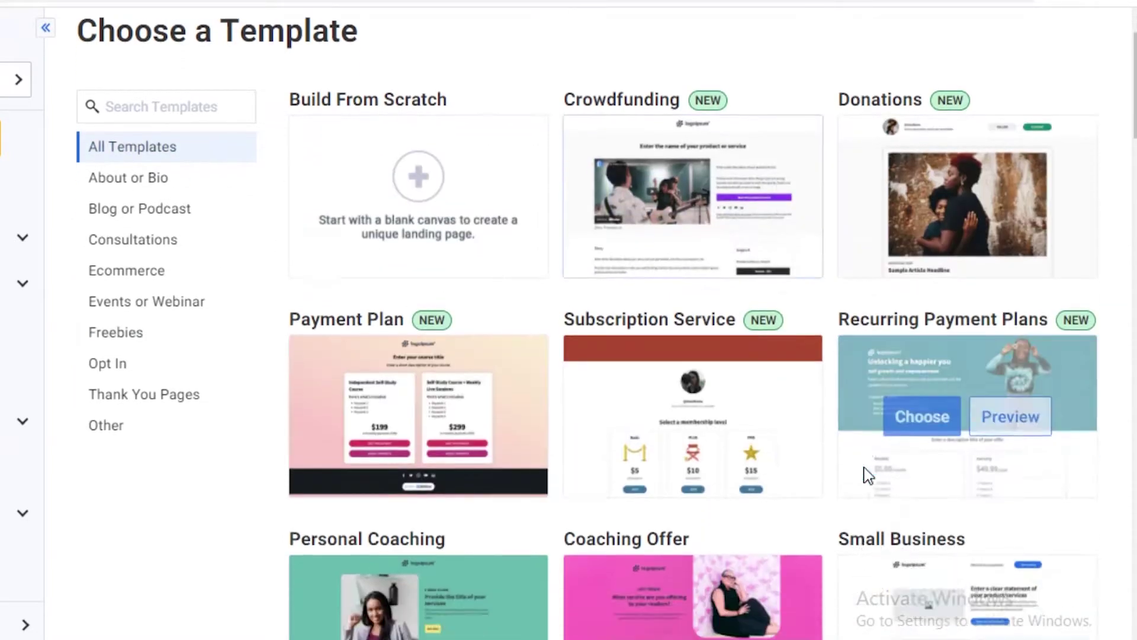
pyautogui.scroll(-6, 454, 410)
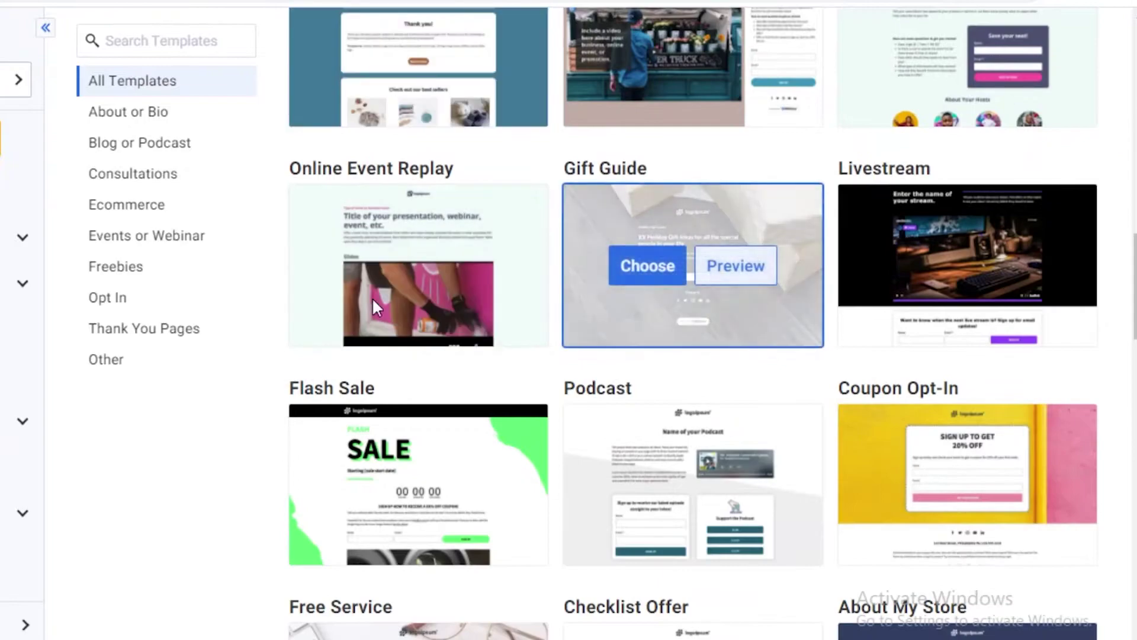
pyautogui.scroll(-3, 386, 377)
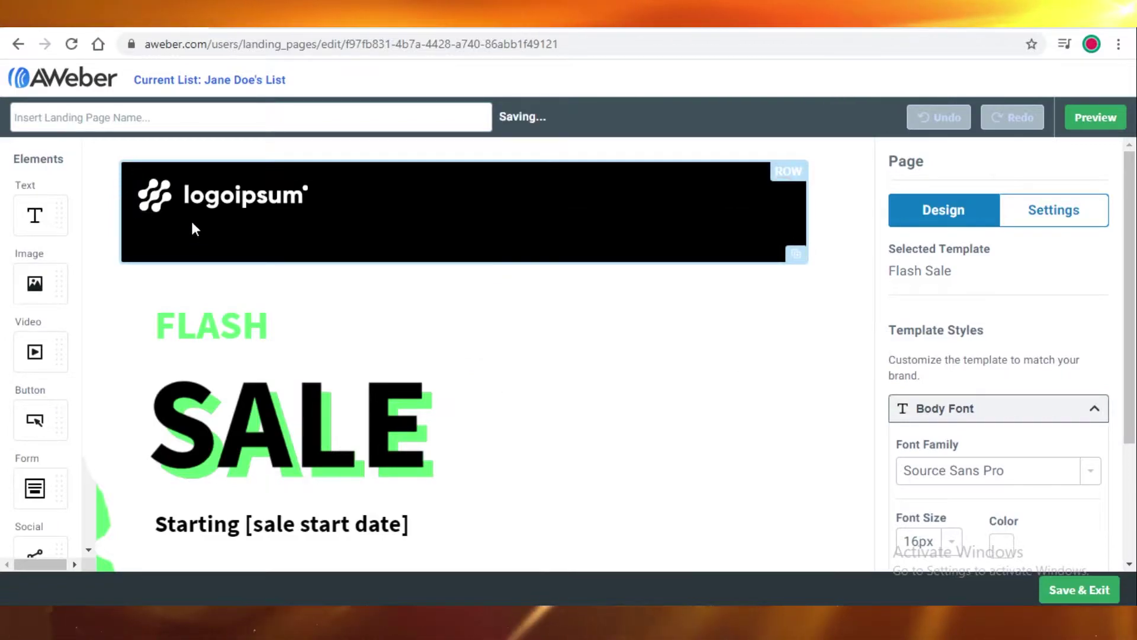
pyautogui.scroll(-3, 451, 340)
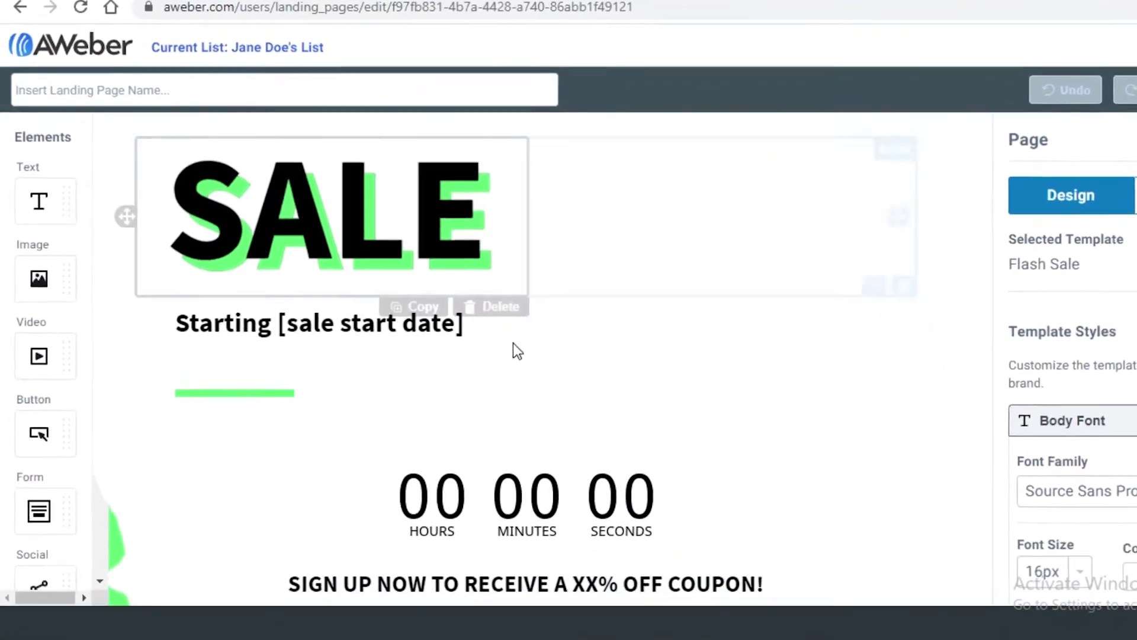
pyautogui.scroll(-10, 592, 308)
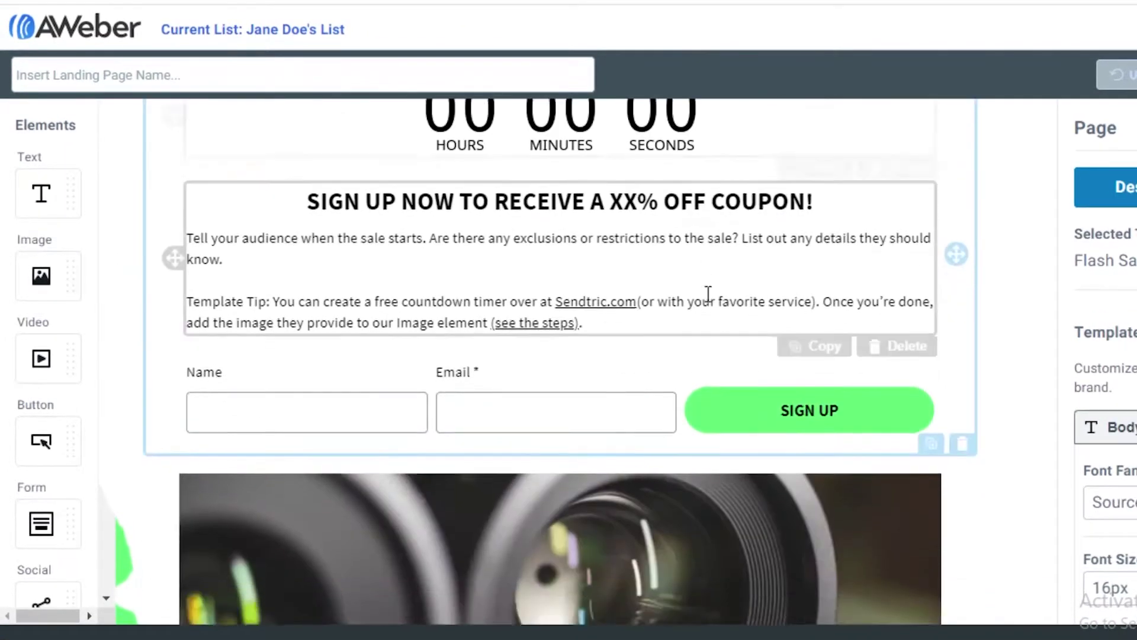
pyautogui.scroll(5, 565, 460)
pyautogui.scroll(8, 563, 461)
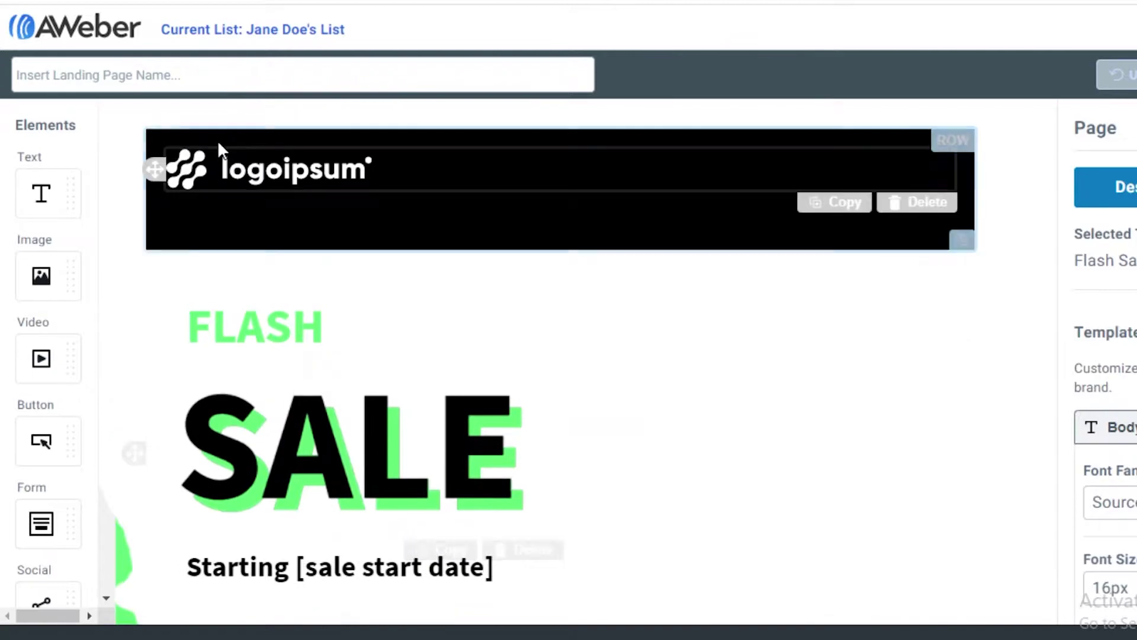
pyautogui.scroll(-2, 315, 289)
pyautogui.scroll(2, 272, 198)
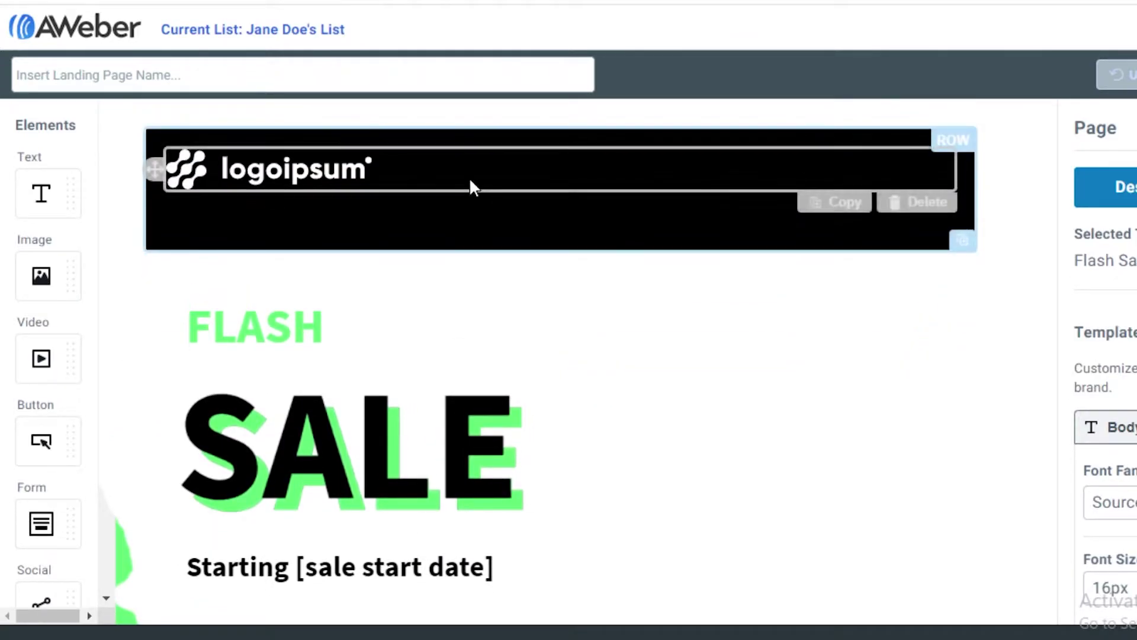
pyautogui.scroll(-8, 533, 347)
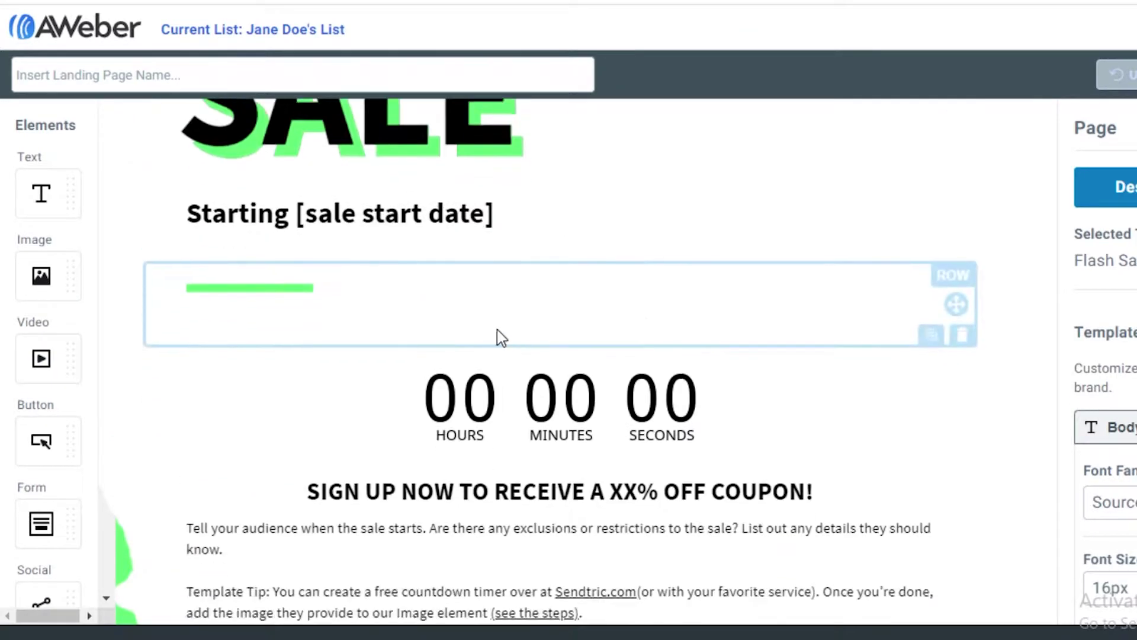
pyautogui.scroll(4, 532, 243)
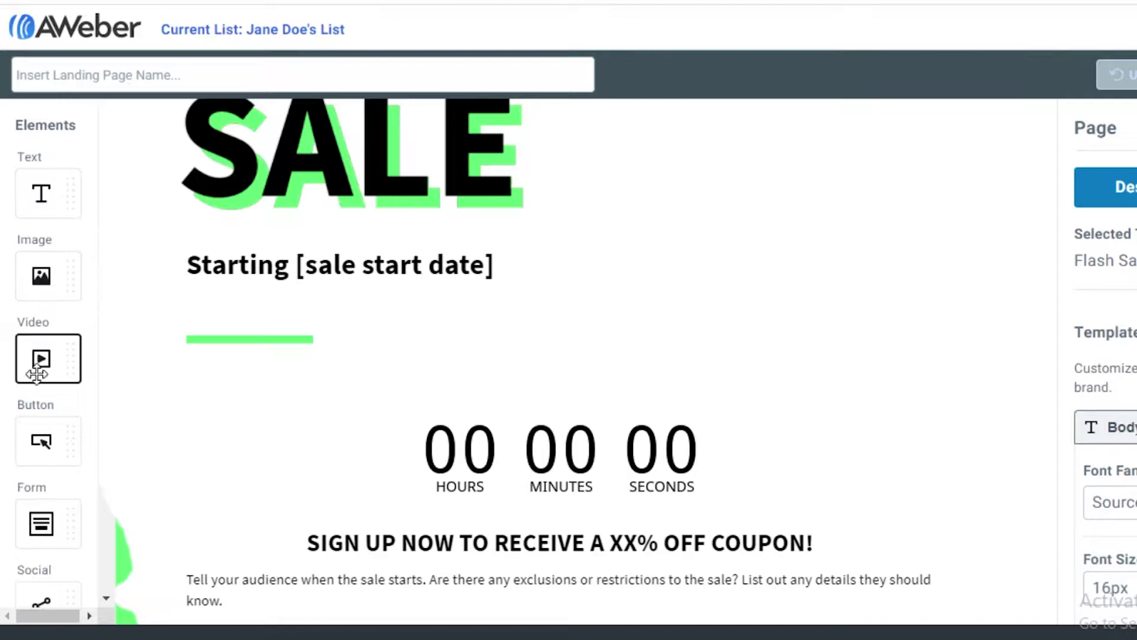
pyautogui.scroll(-4, 23, 432)
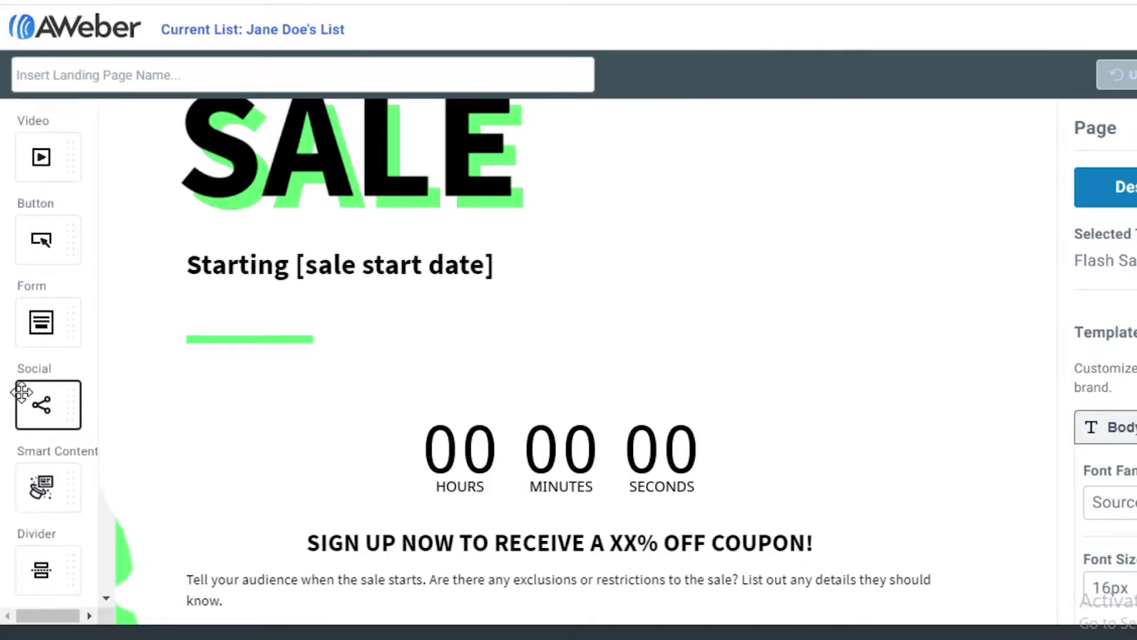
pyautogui.scroll(-5, 51, 497)
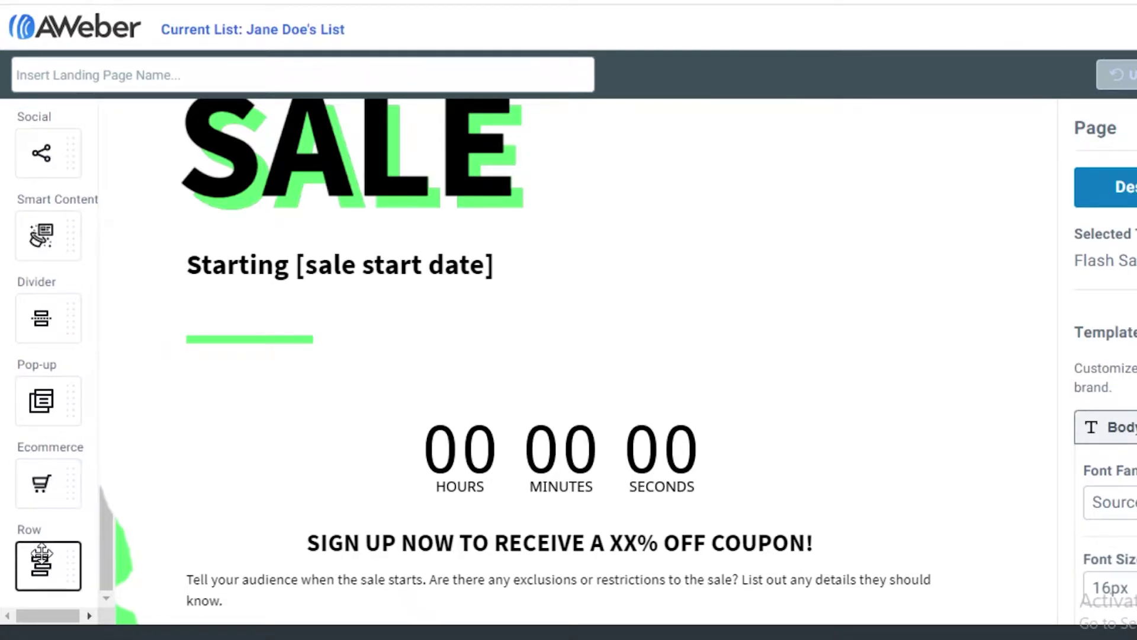
pyautogui.scroll(5, 249, 220)
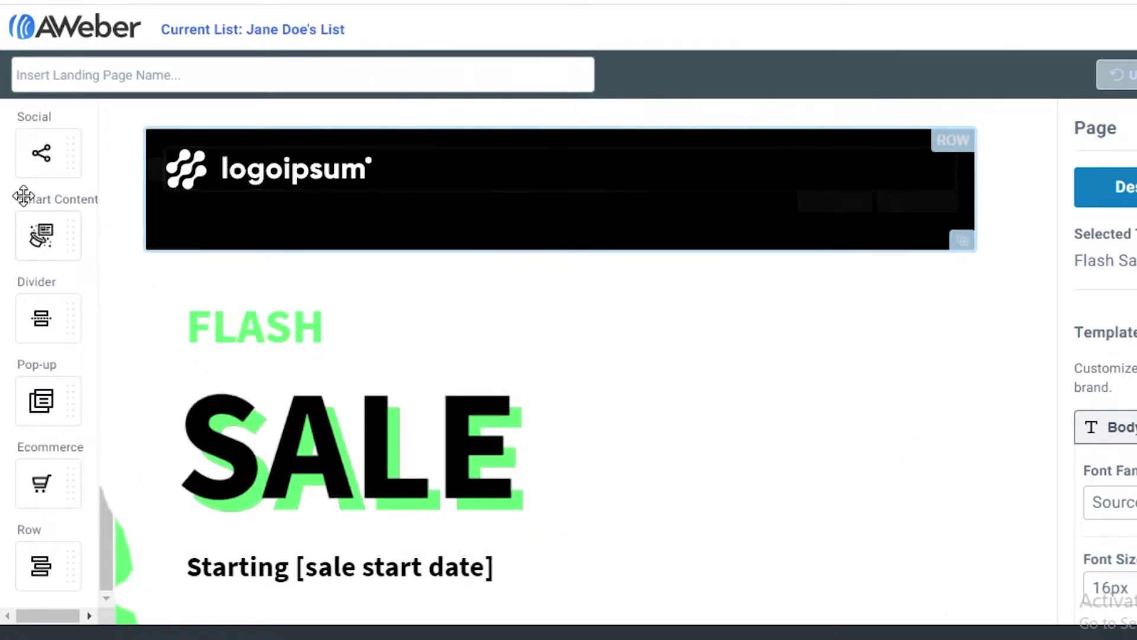
pyautogui.scroll(5, 22, 299)
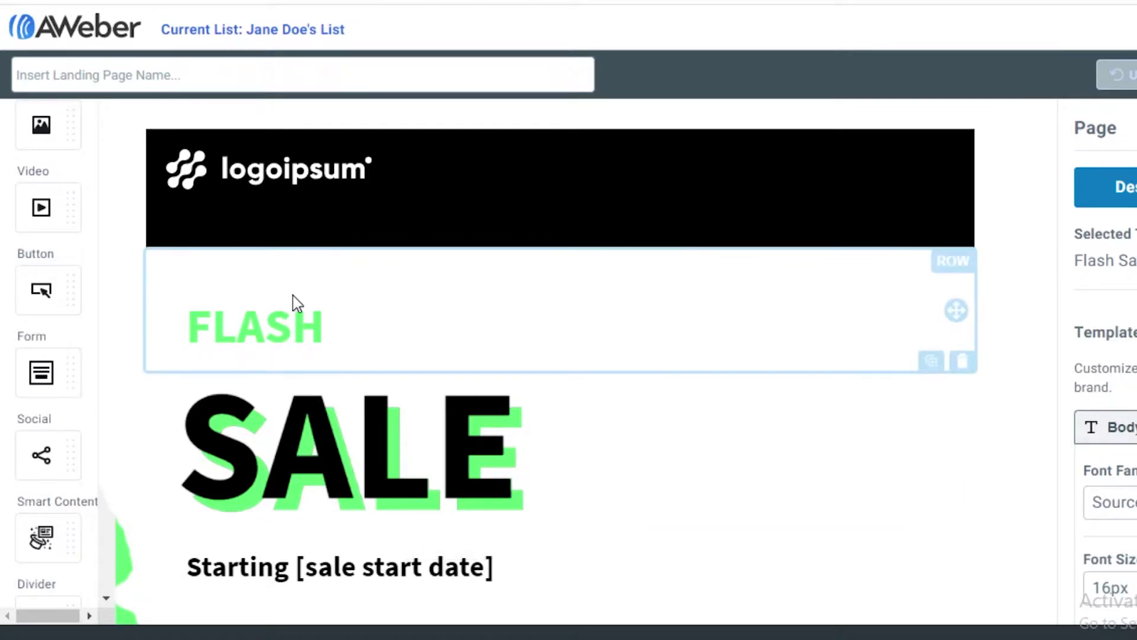
pyautogui.scroll(-2, 446, 341)
pyautogui.scroll(-10, 445, 341)
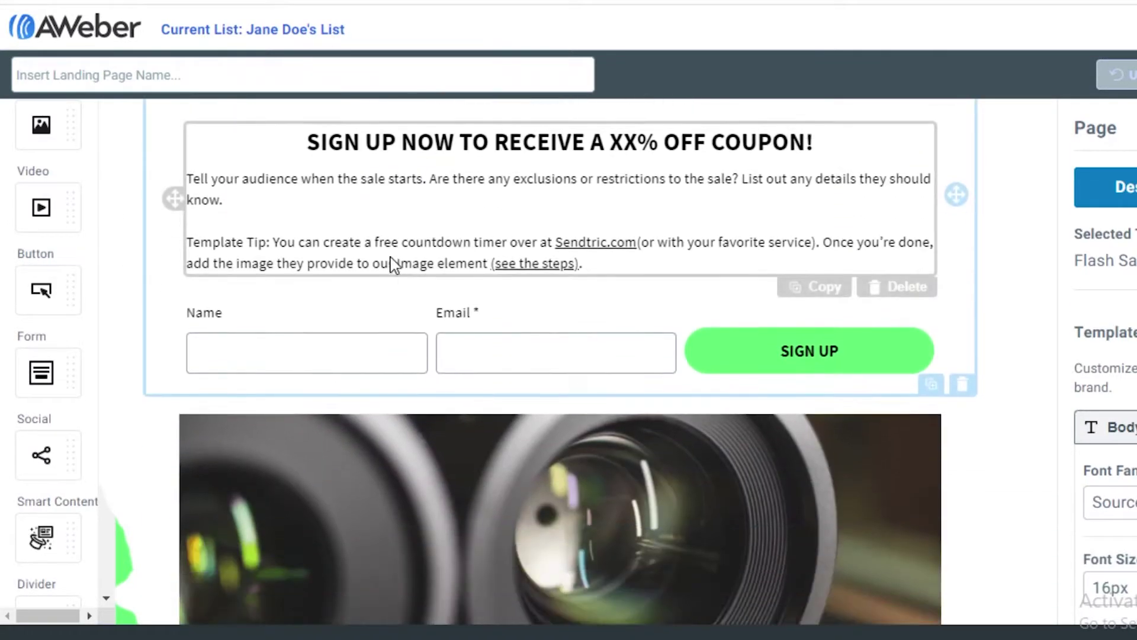
pyautogui.scroll(2, 394, 261)
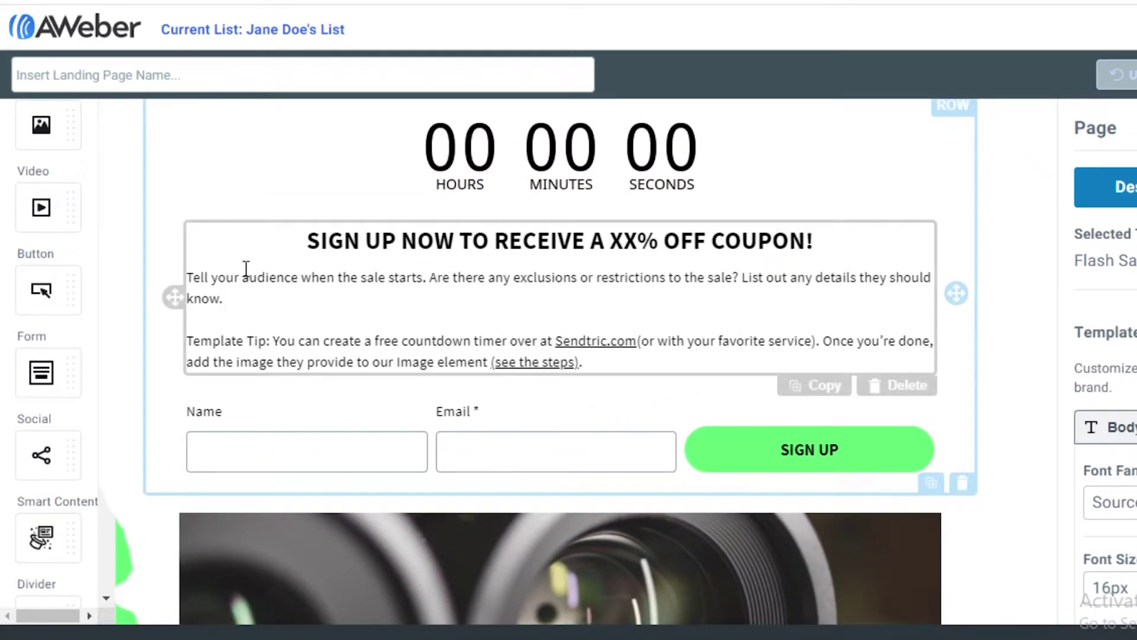
# Add an extra column to the right of the signup text row
pyautogui.click(216, 270)
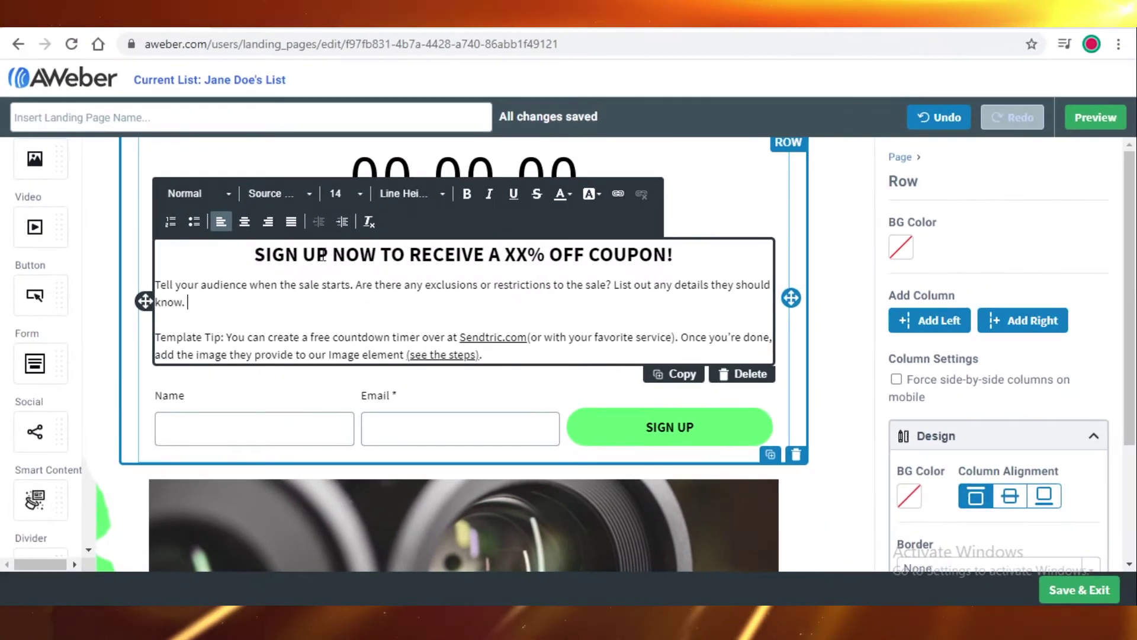
pyautogui.click(1023, 320)
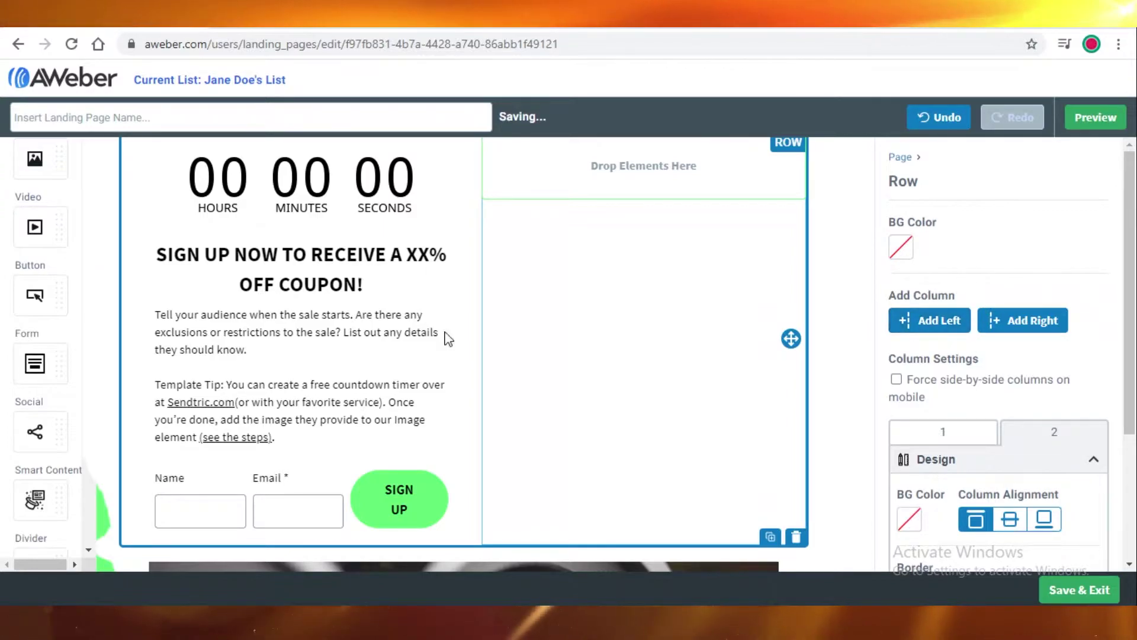
pyautogui.scroll(-3, 941, 354)
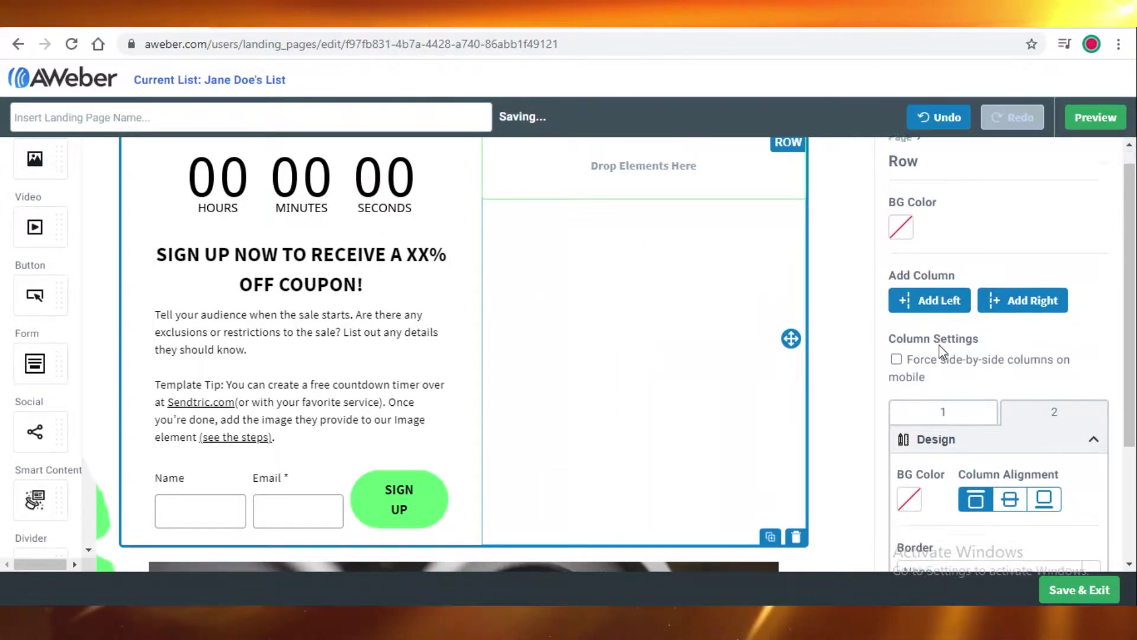
pyautogui.scroll(-1, 940, 353)
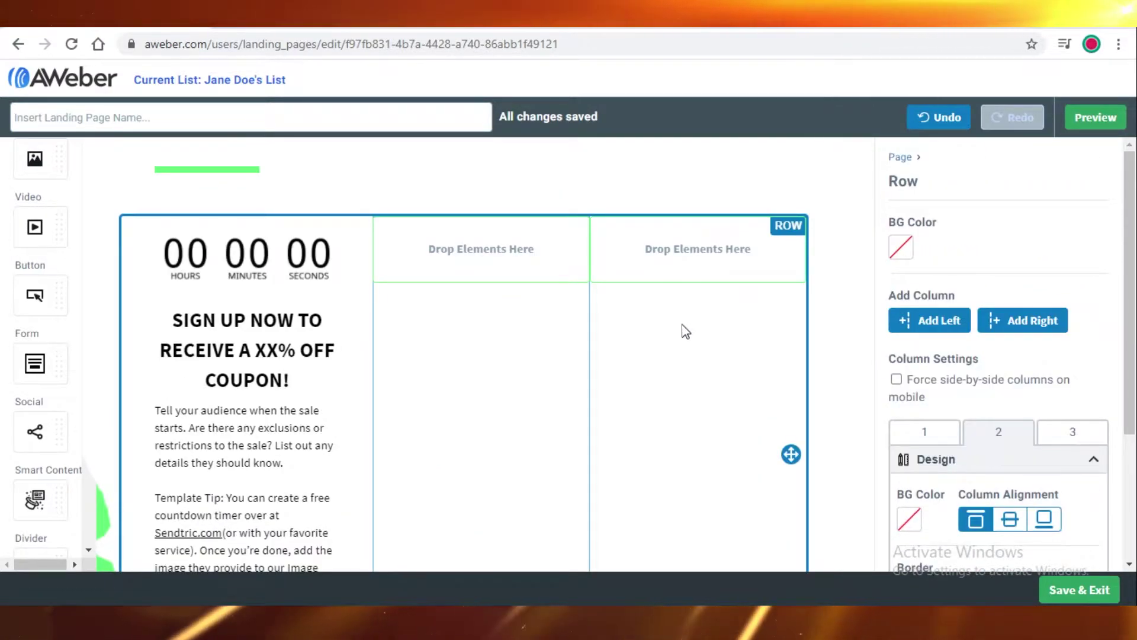
pyautogui.scroll(-4, 531, 293)
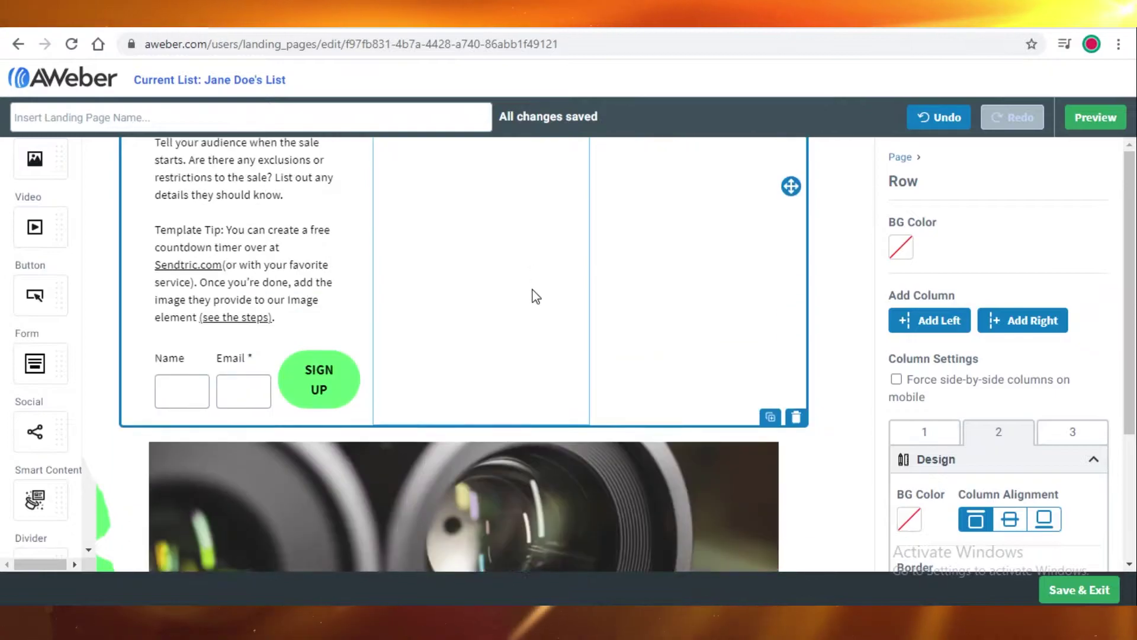
pyautogui.scroll(4, 491, 201)
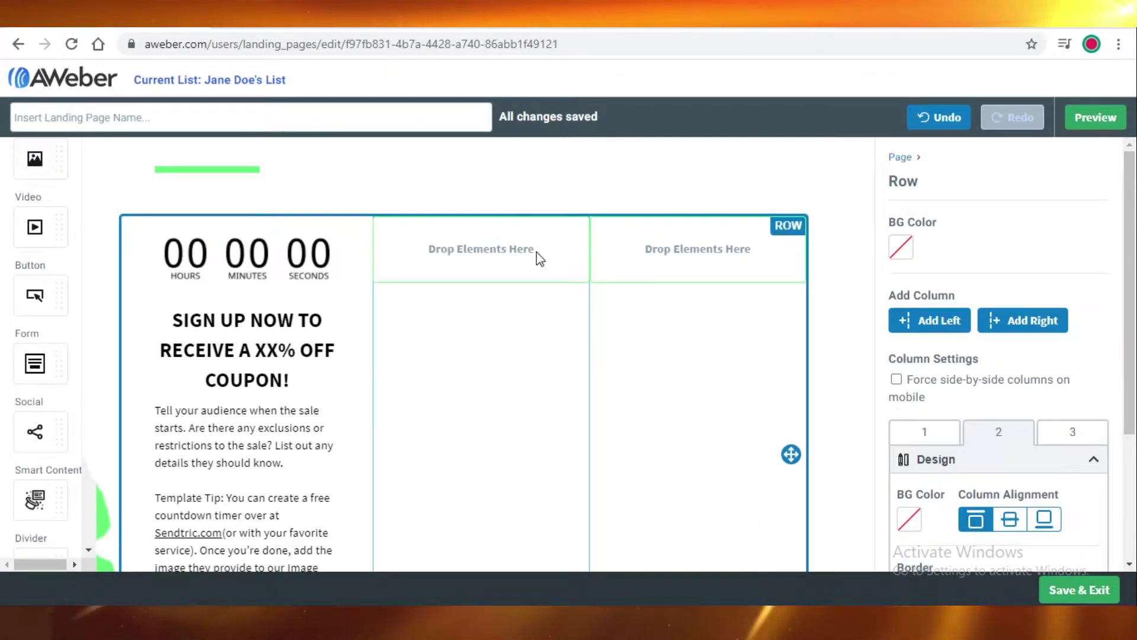
pyautogui.scroll(5, 602, 264)
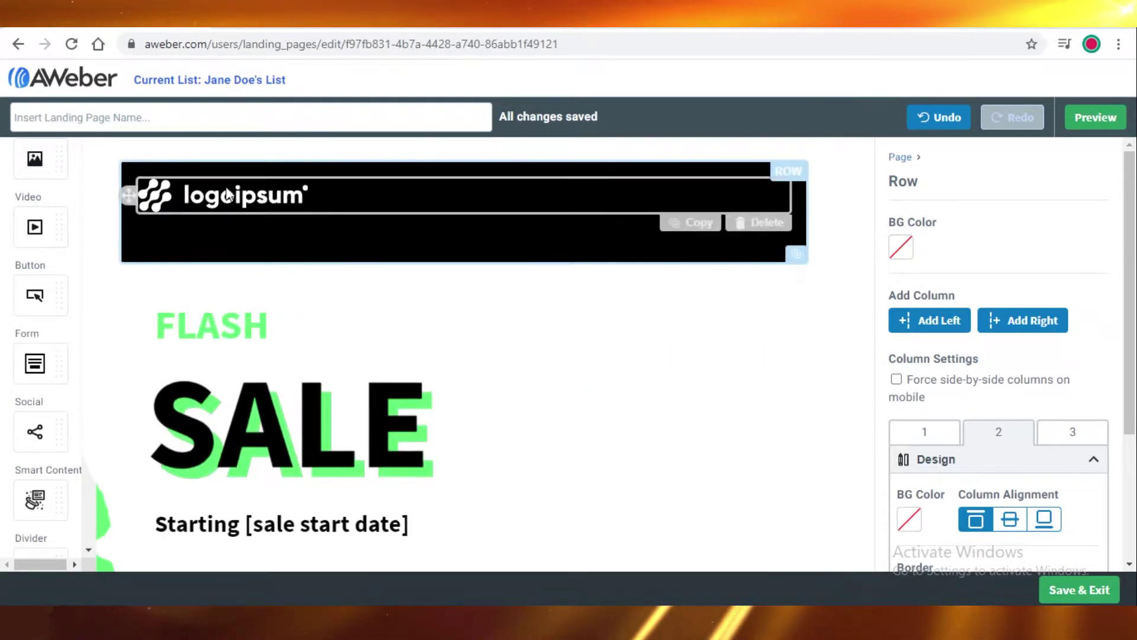
# Select the logoipsum header image and dismiss its Canva design options
pyautogui.click(254, 197)
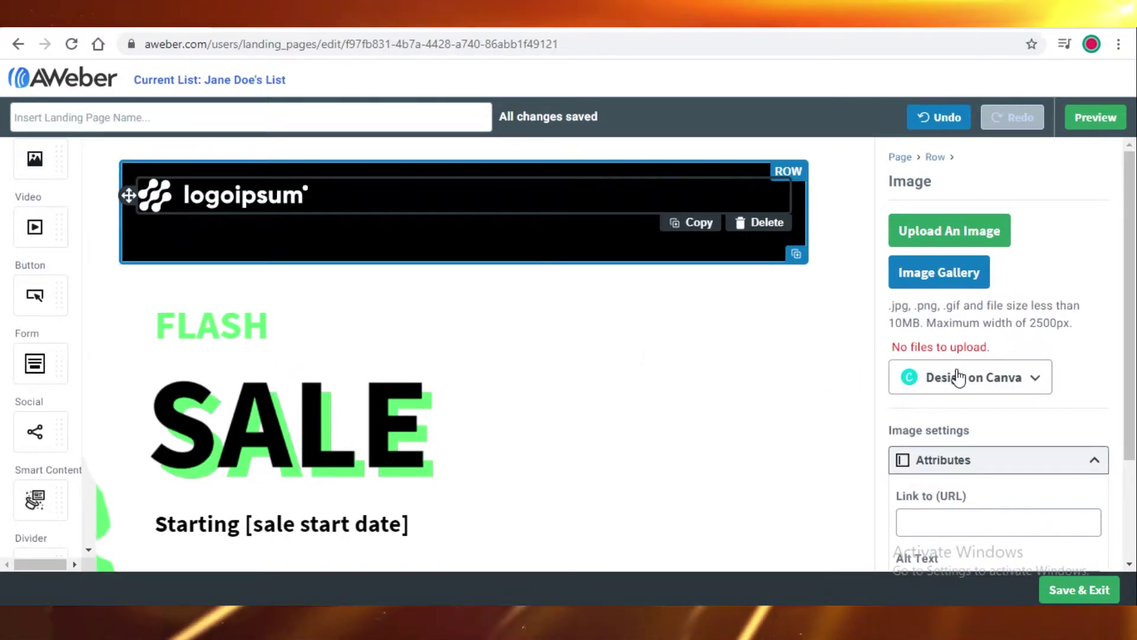
pyautogui.click(954, 395)
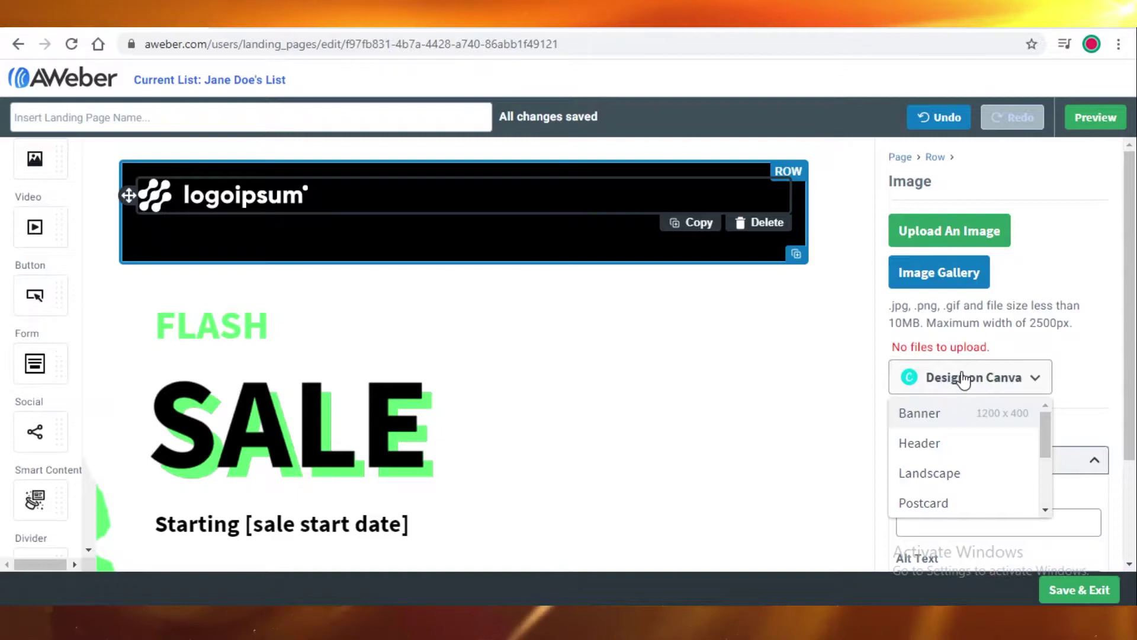
pyautogui.click(952, 378)
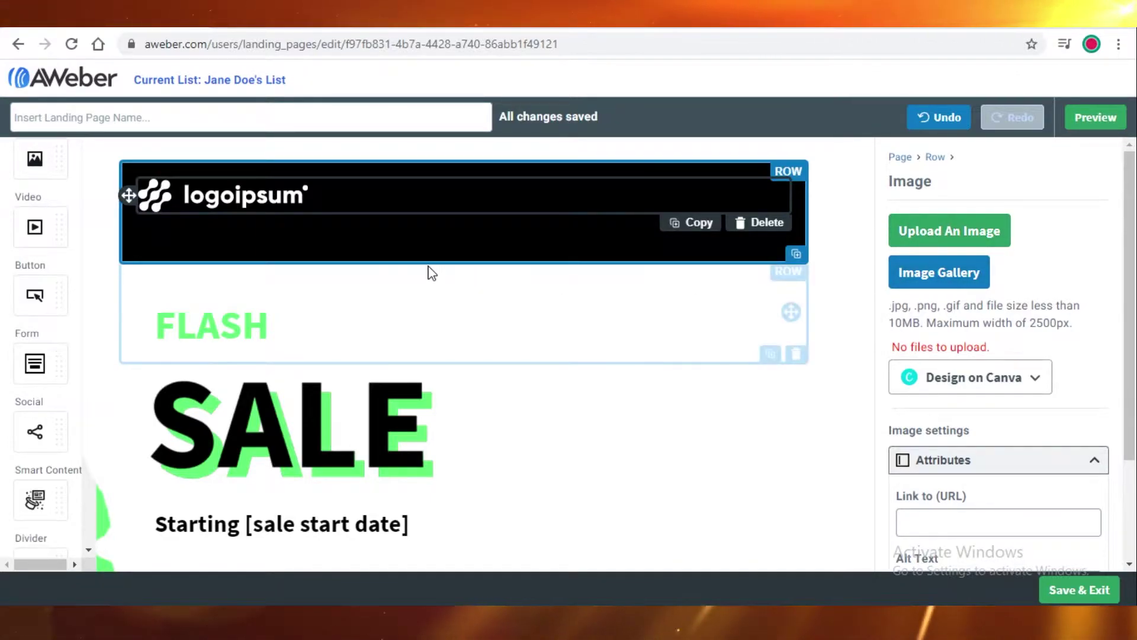
# Change the top heading to read FLASH FLASH FLASH
pyautogui.scroll(-1, 225, 252)
pyautogui.click(253, 253)
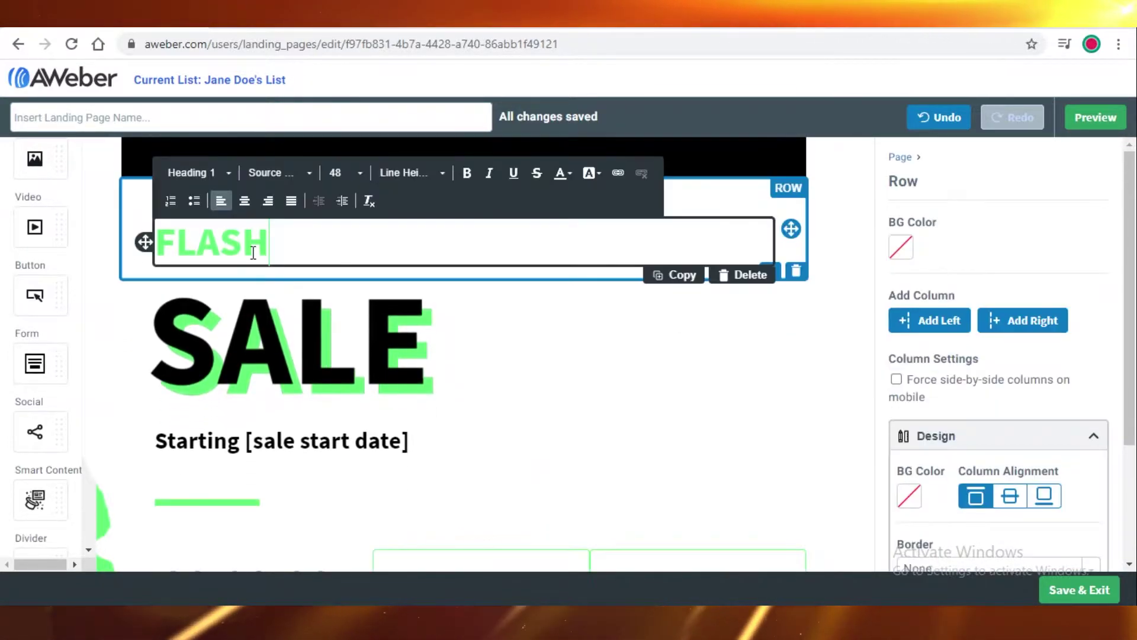
pyautogui.write('FLASH')
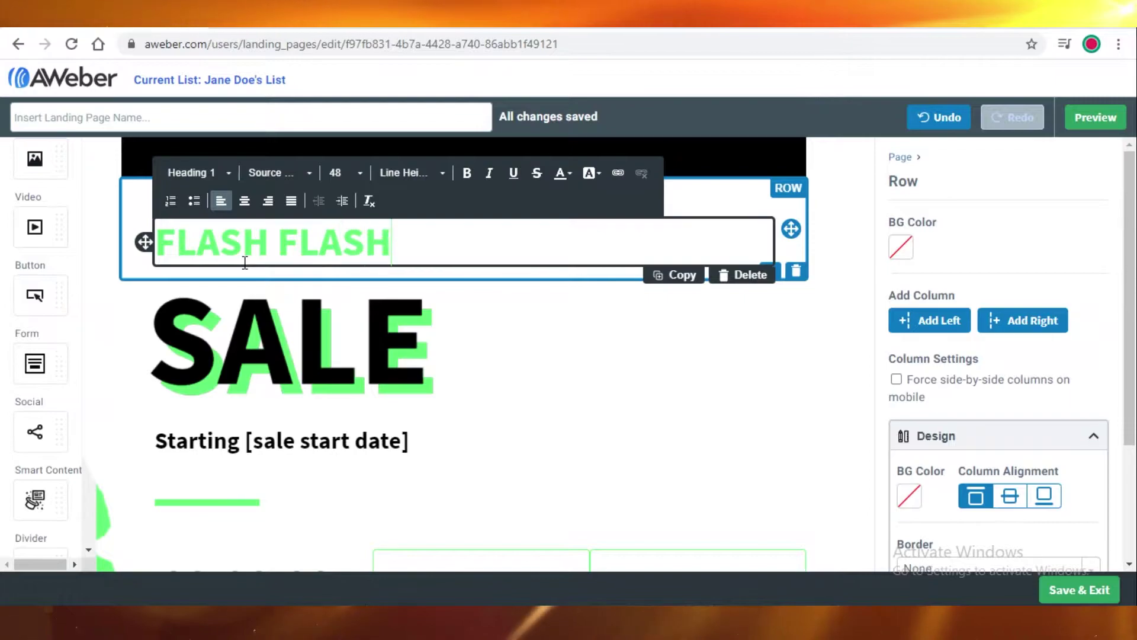
pyautogui.write(' FLASH')
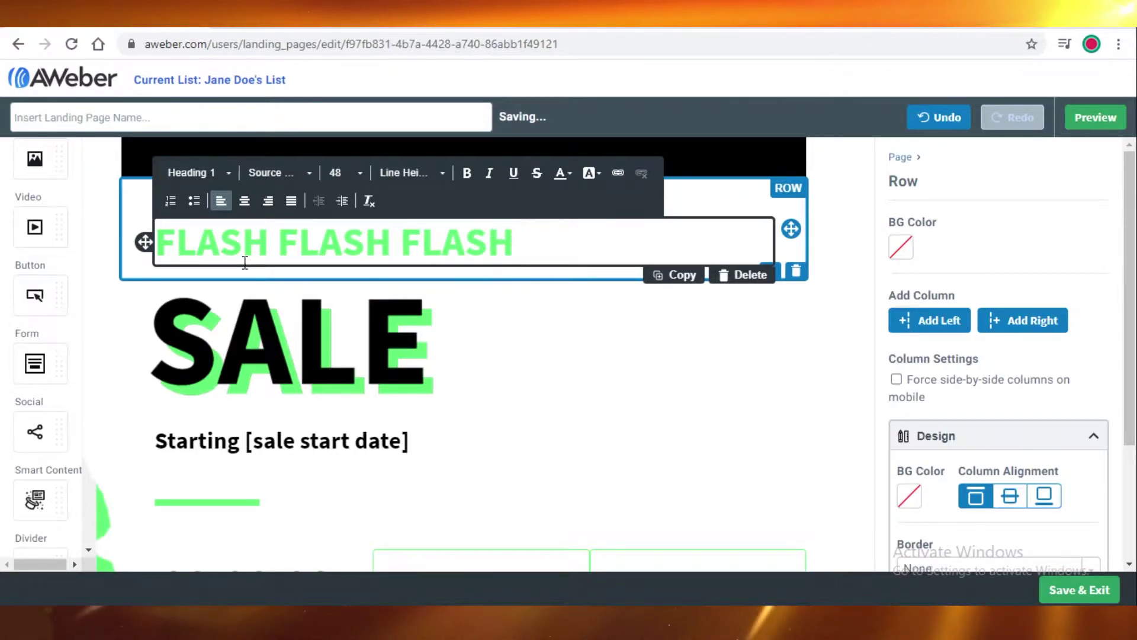
# Replace 'sale start date' in the Starting line with 08.08.2020
pyautogui.click(272, 444)
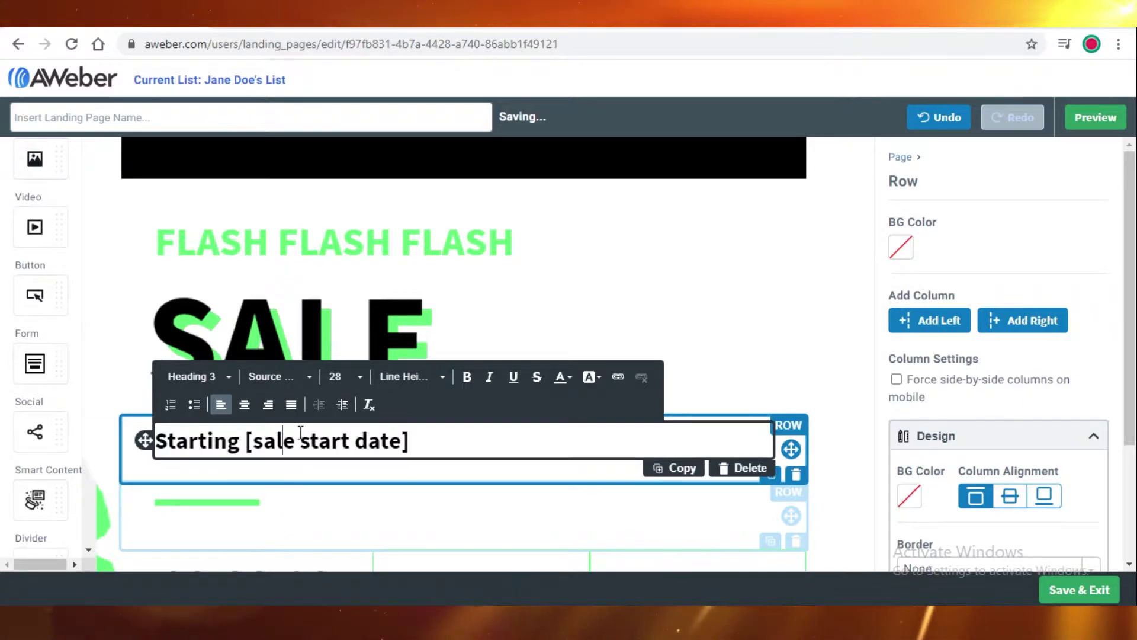
pyautogui.scroll(-1, 181, 403)
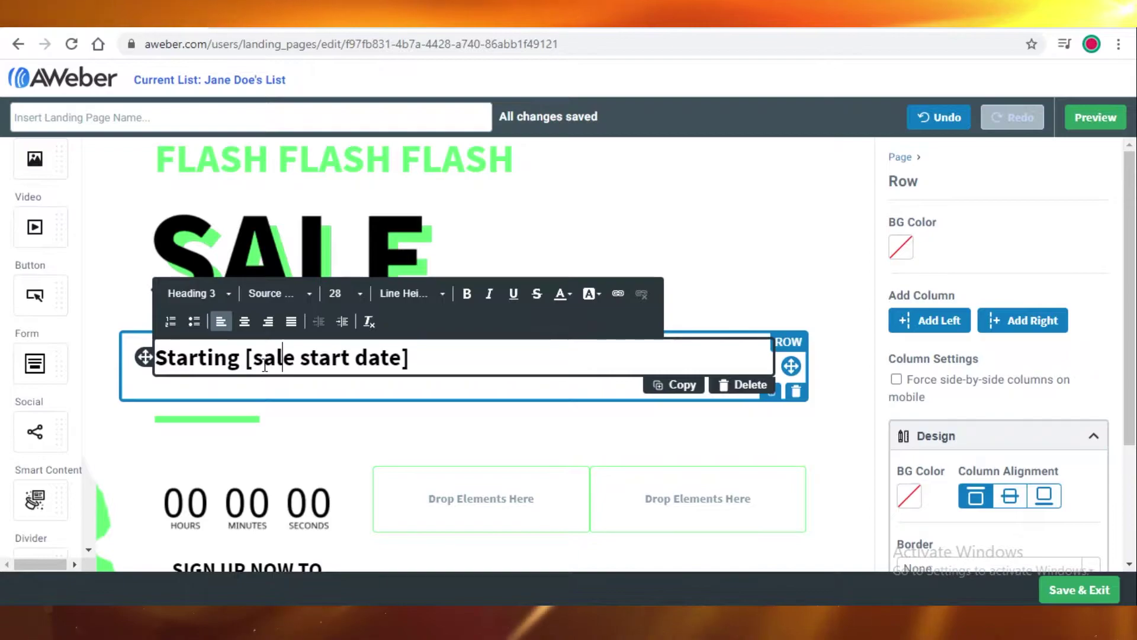
pyautogui.click(290, 362)
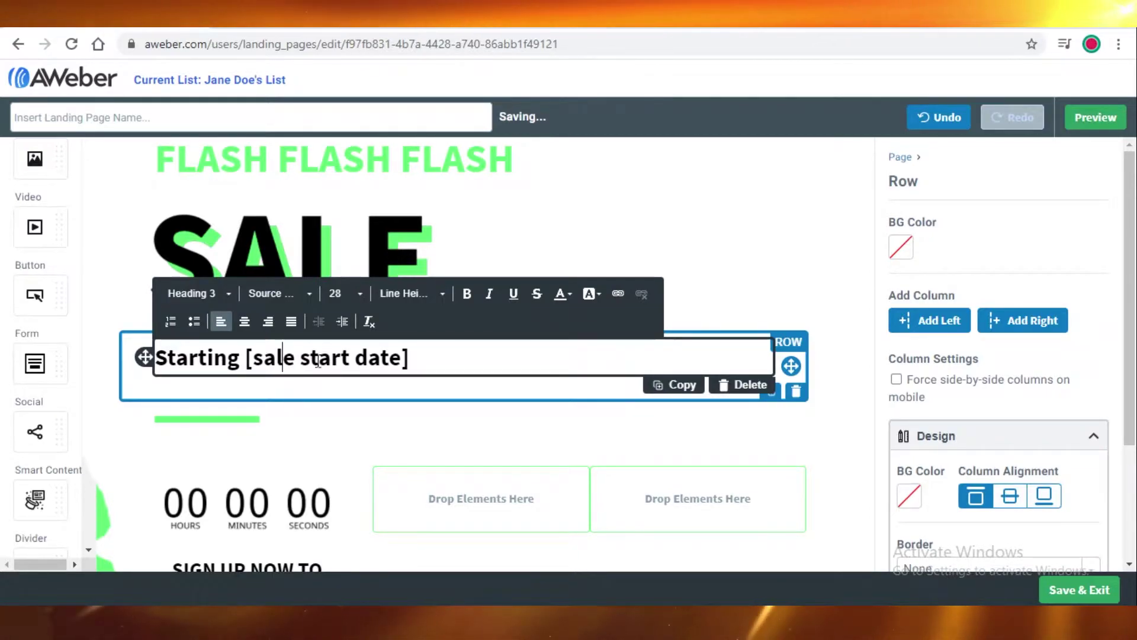
pyautogui.moveTo(314, 359); pyautogui.dragTo(396, 358)
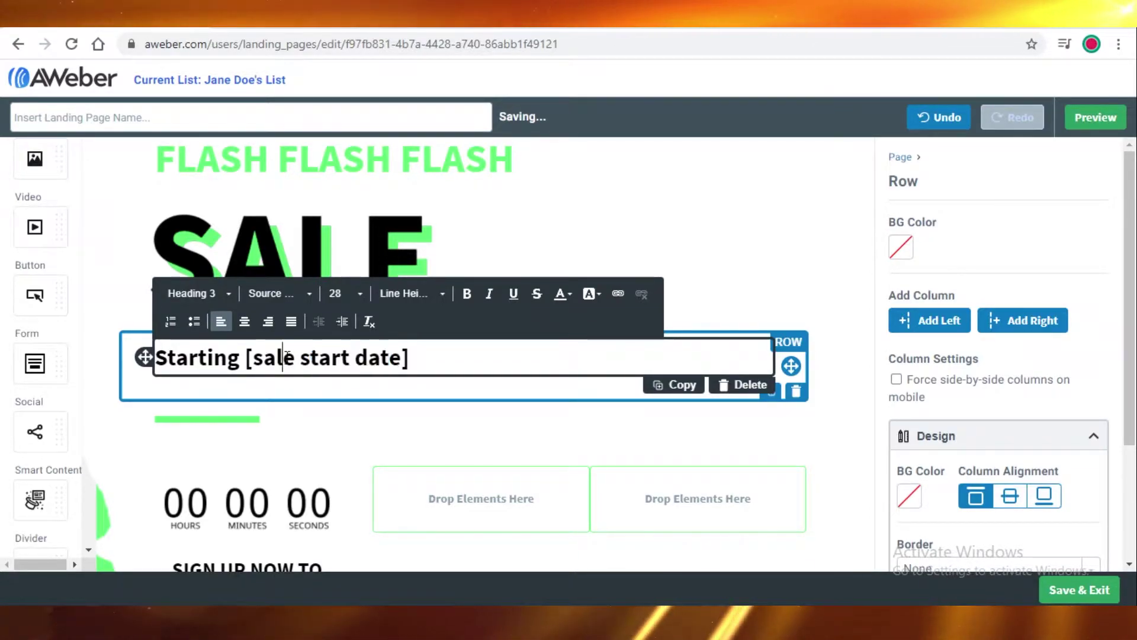
pyautogui.moveTo(253, 358); pyautogui.dragTo(402, 356)
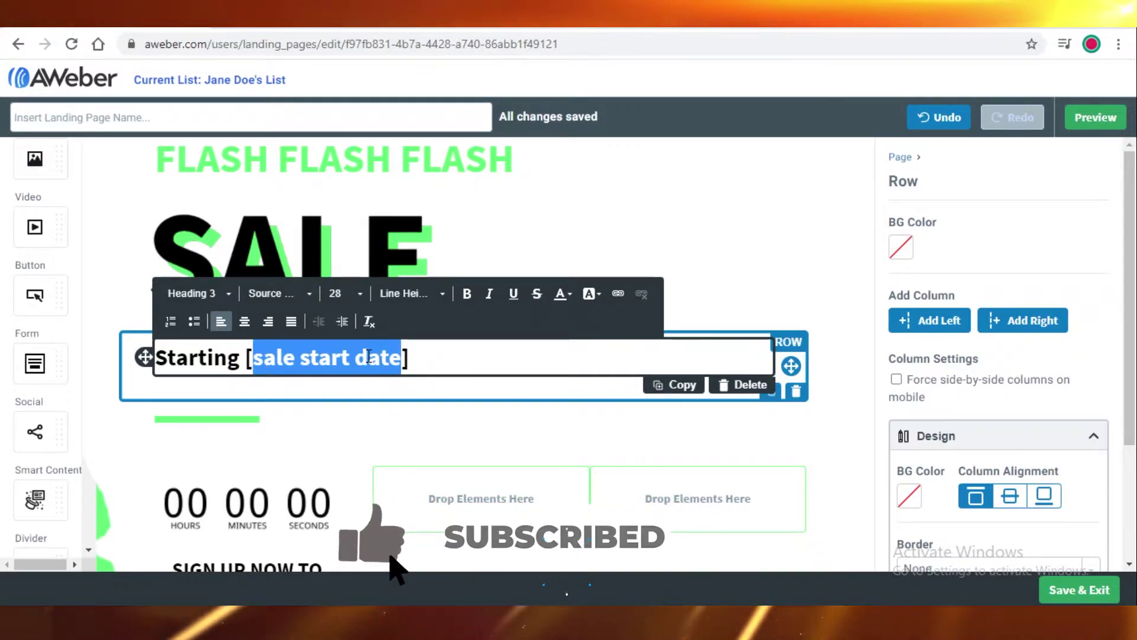
pyautogui.write('0')
pyautogui.write('8.08.2')
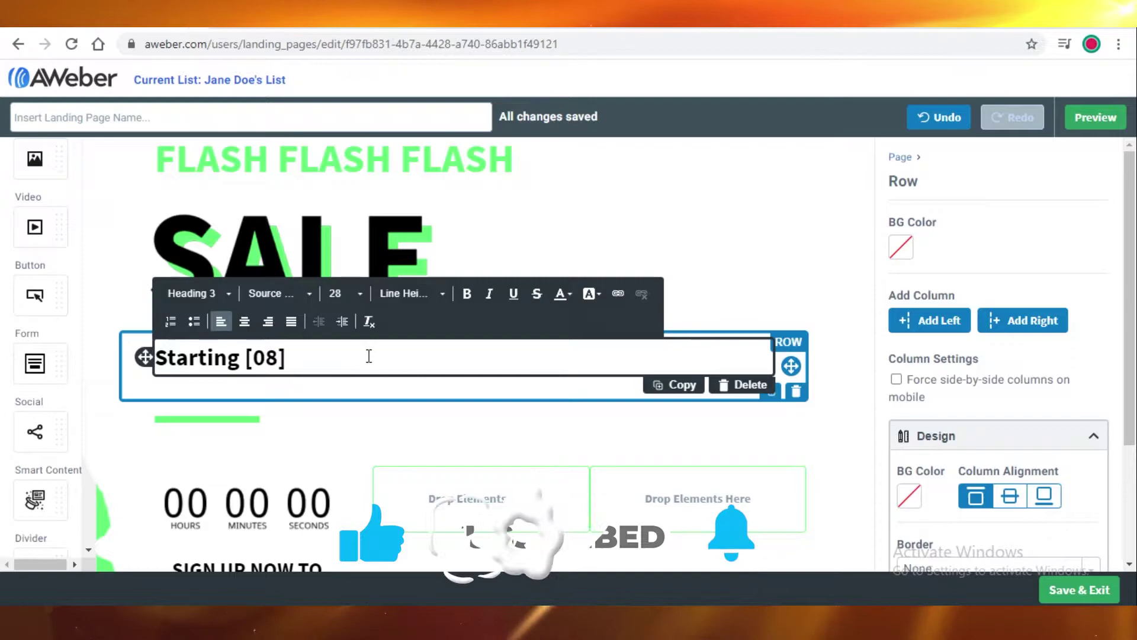
pyautogui.write('020')
# Select the countdown timer image and view its design options
pyautogui.scroll(-3, 197, 339)
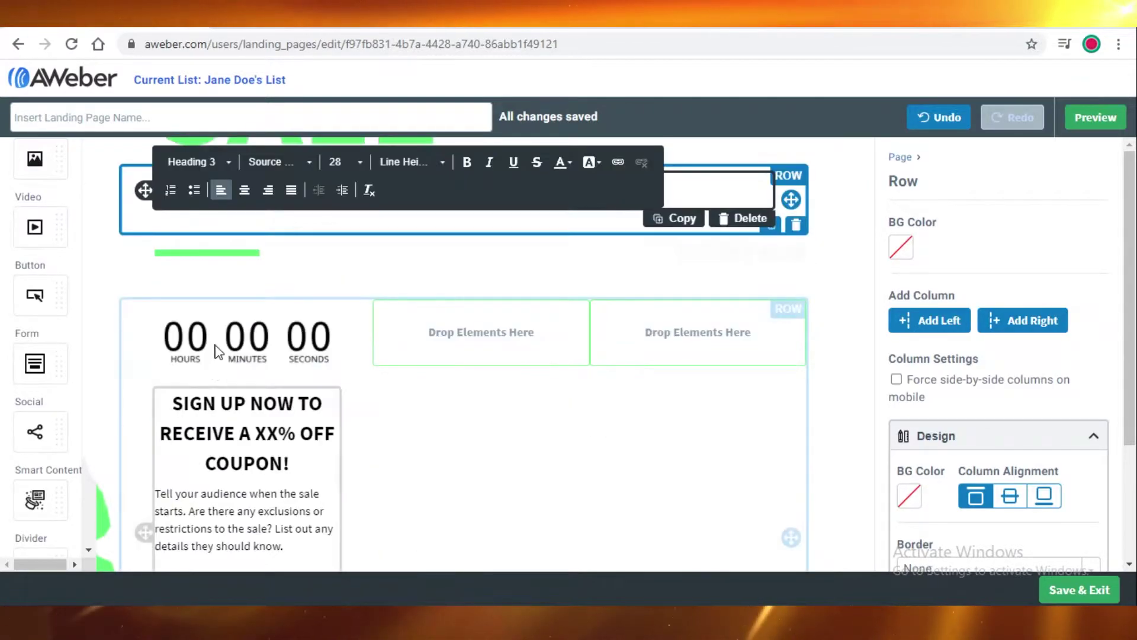
pyautogui.click(198, 339)
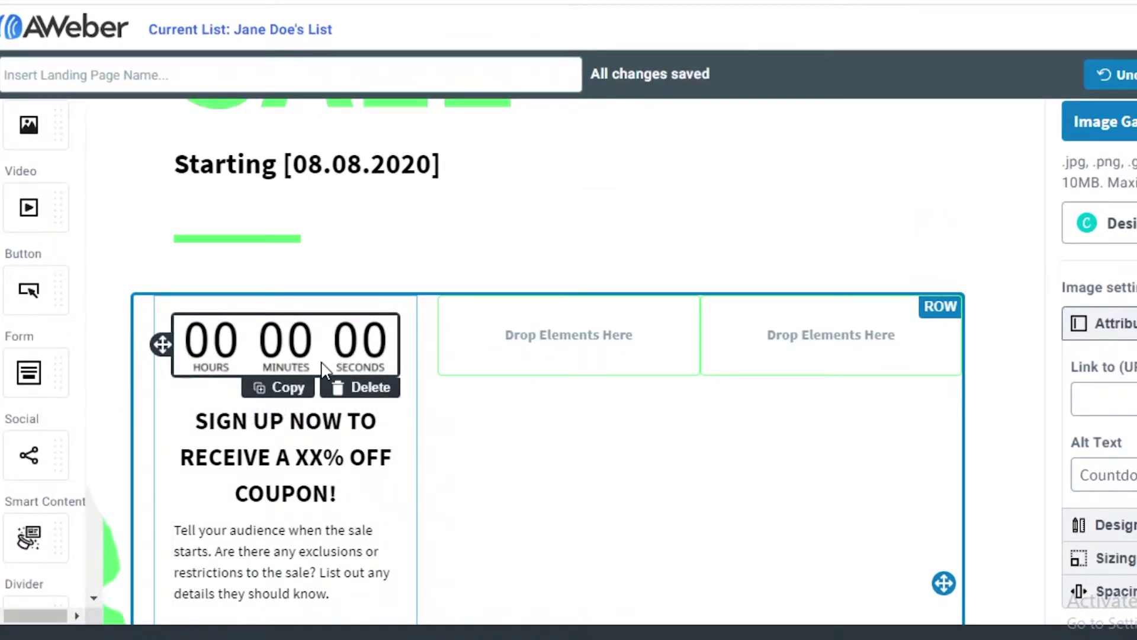
pyautogui.click(1132, 536)
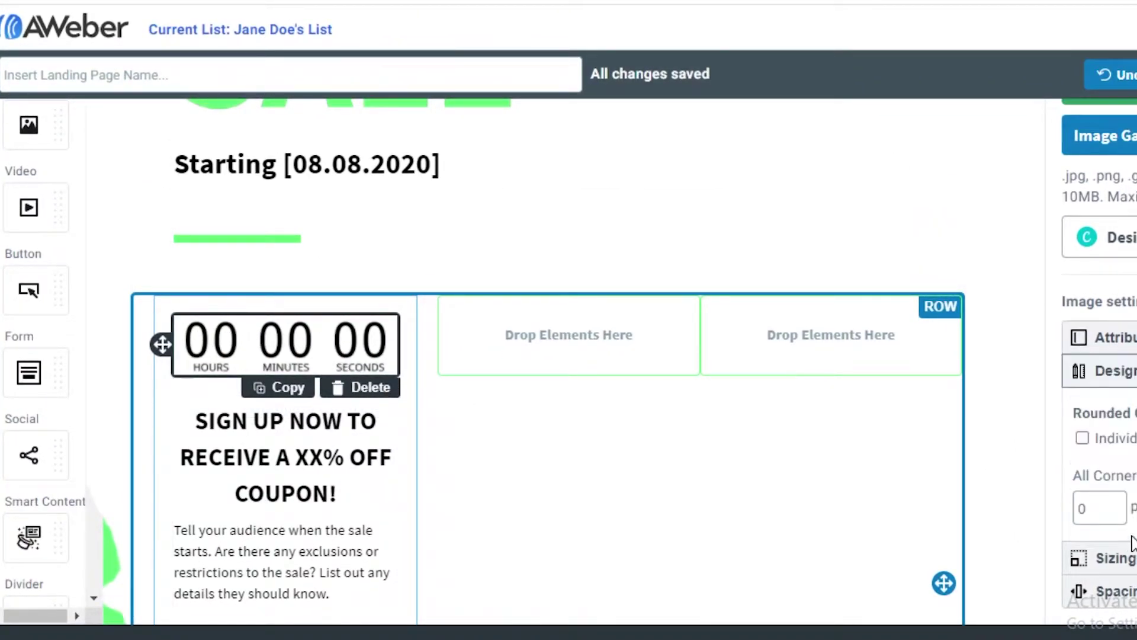
pyautogui.scroll(-3, 265, 231)
# Set the coupon heading to 50% OFF and delete the empty signup-row column
pyautogui.click(352, 221)
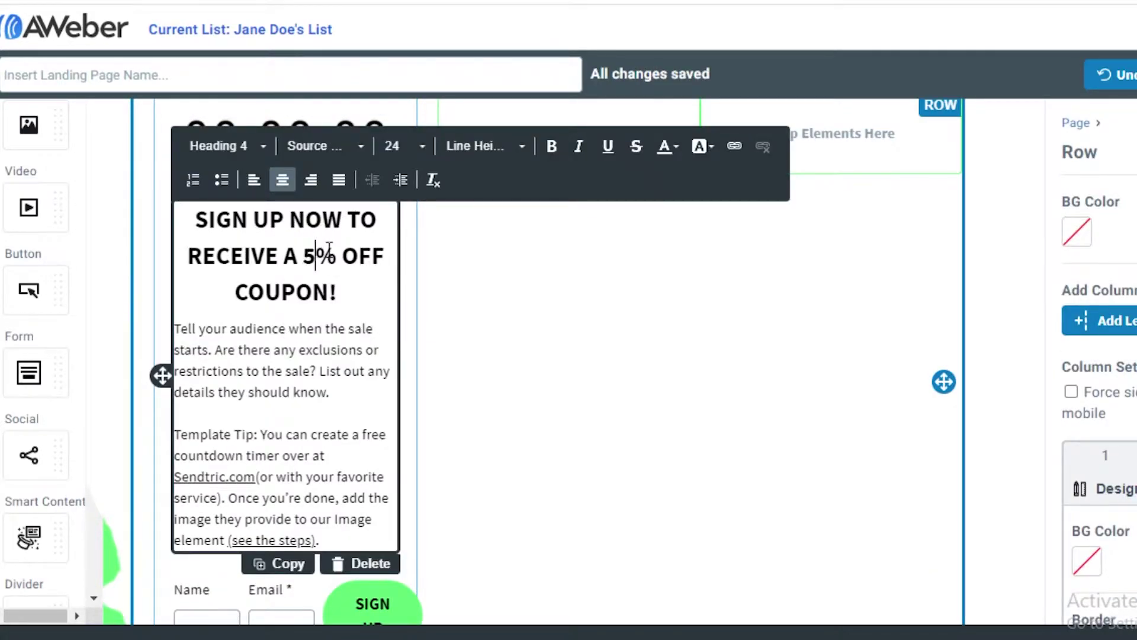
pyautogui.click(603, 332)
pyautogui.scroll(2, 588, 234)
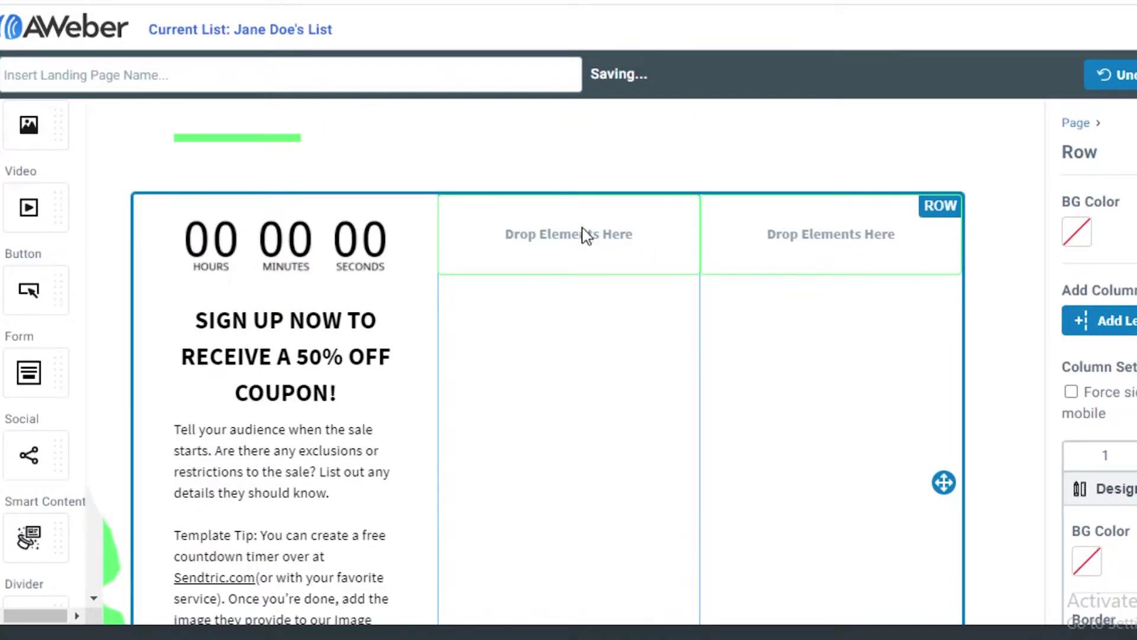
pyautogui.click(592, 233)
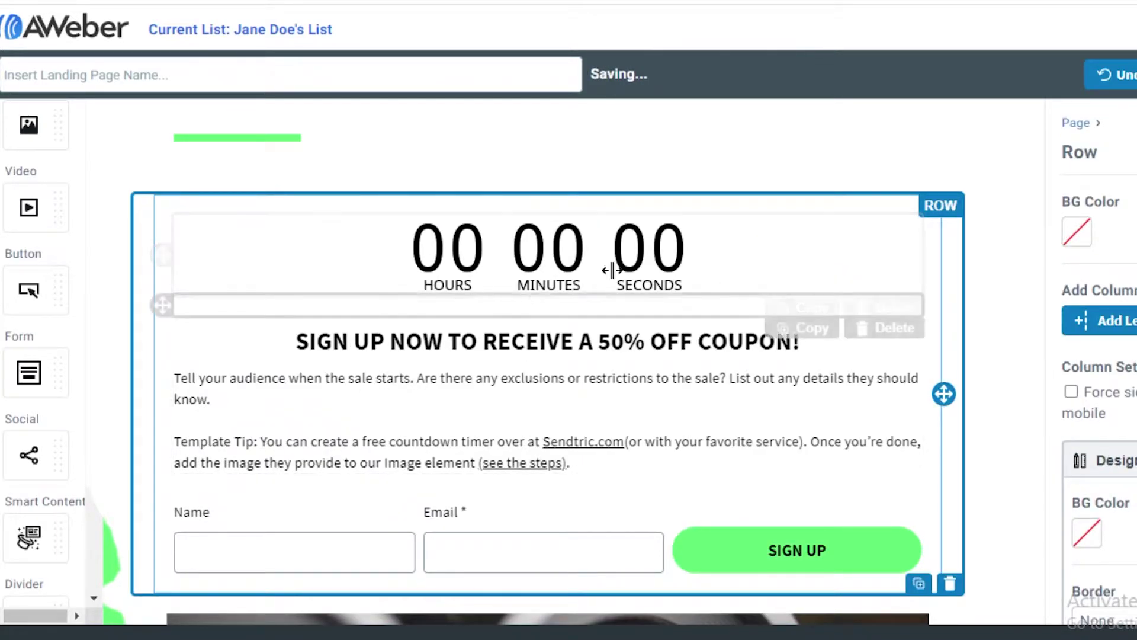
# Select the camera-lens photo and delete it from the page
pyautogui.scroll(-2, 351, 386)
pyautogui.scroll(-5, 452, 279)
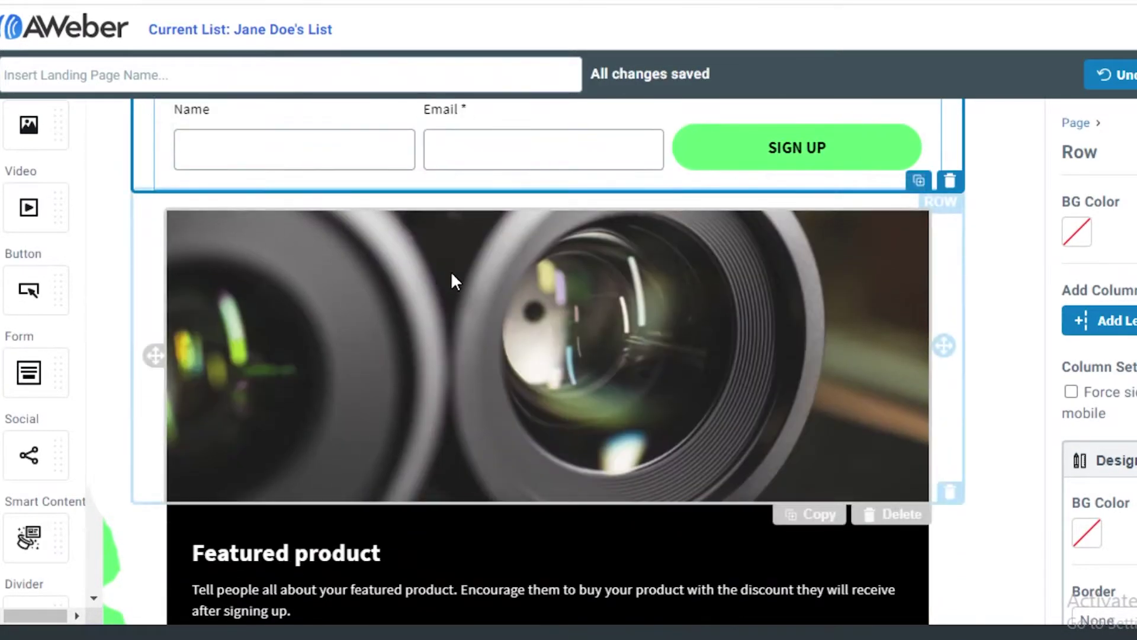
pyautogui.scroll(2, 444, 310)
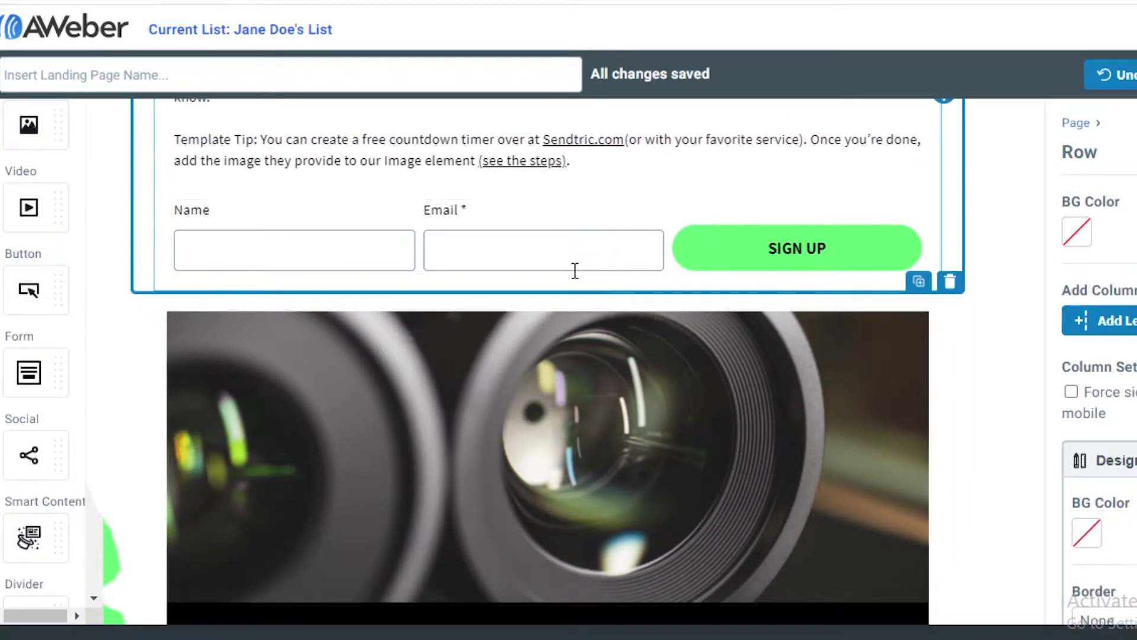
pyautogui.scroll(5, 575, 270)
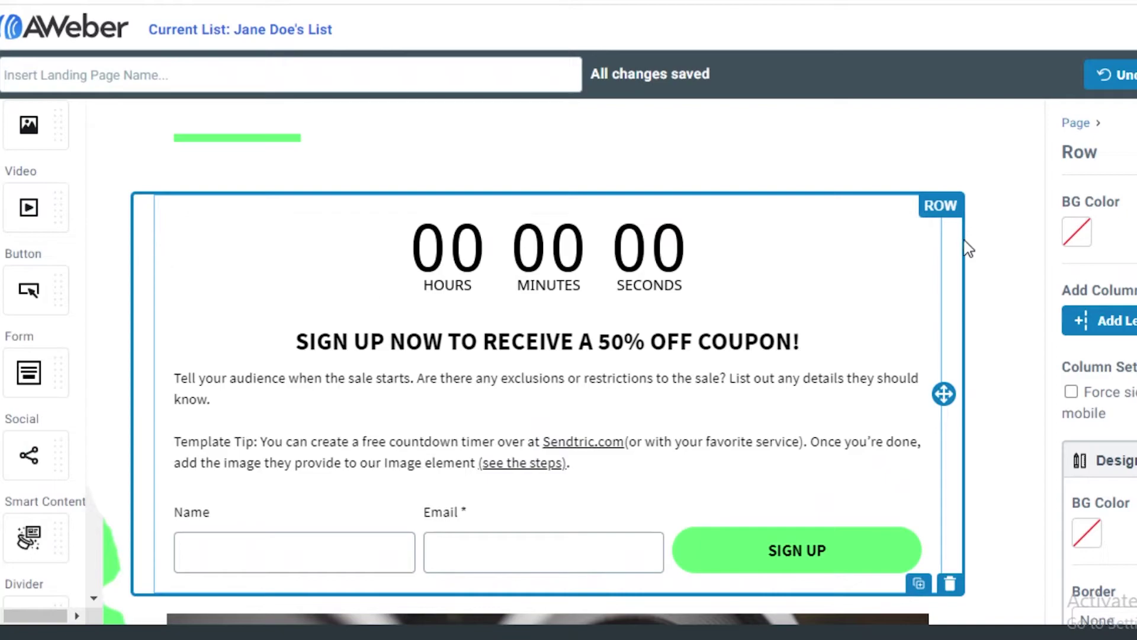
pyautogui.scroll(-6, 564, 330)
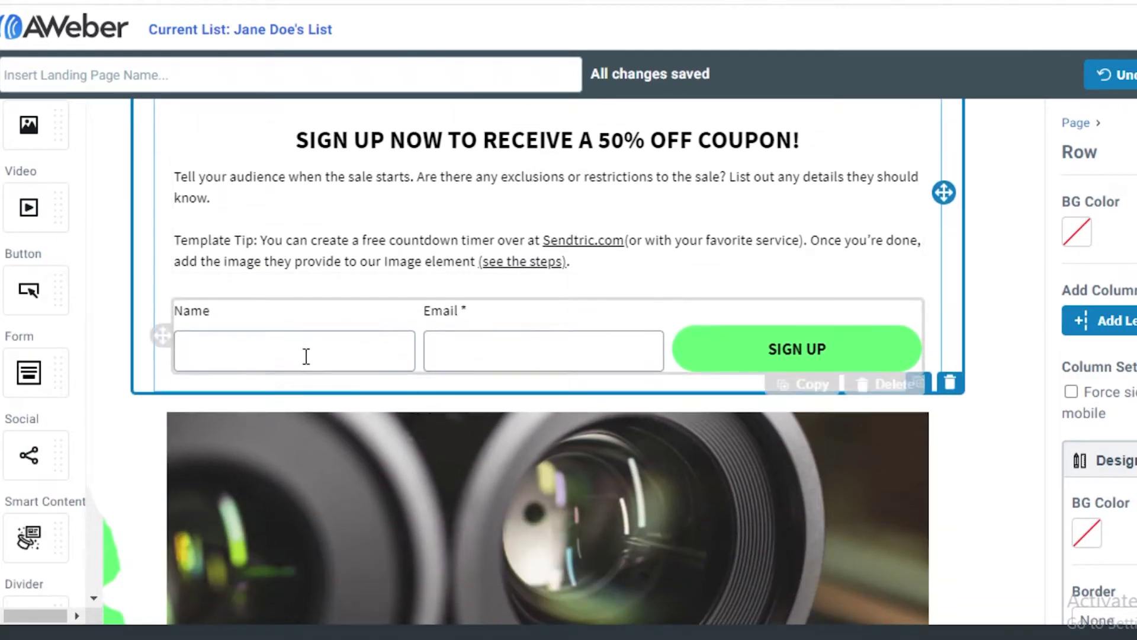
pyautogui.scroll(-2, 837, 367)
pyautogui.scroll(2, 675, 261)
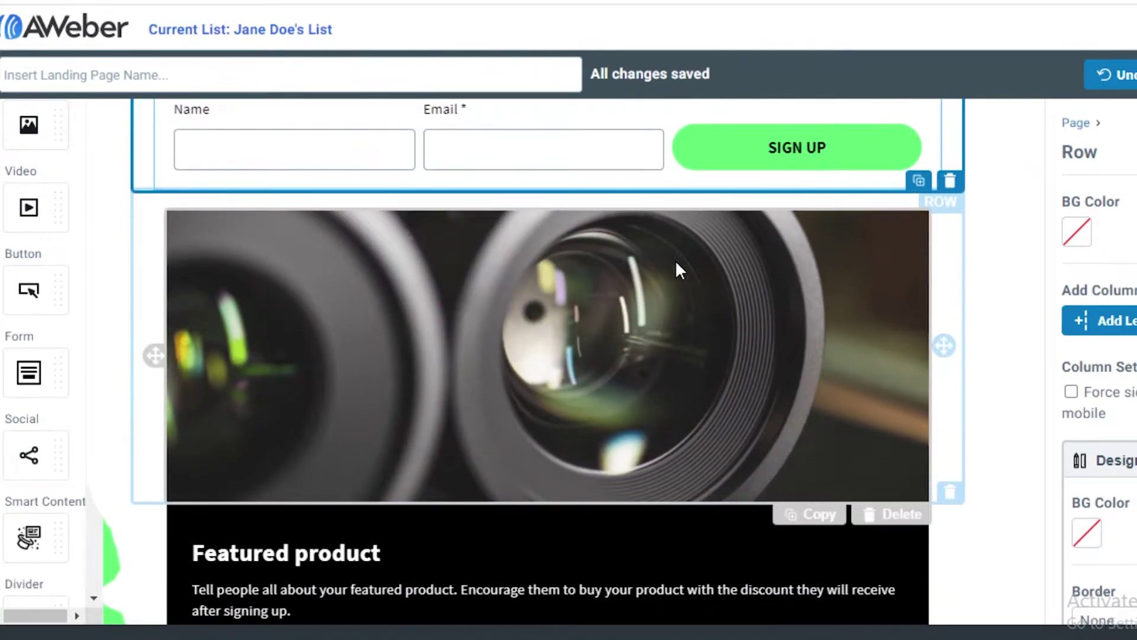
pyautogui.click(841, 325)
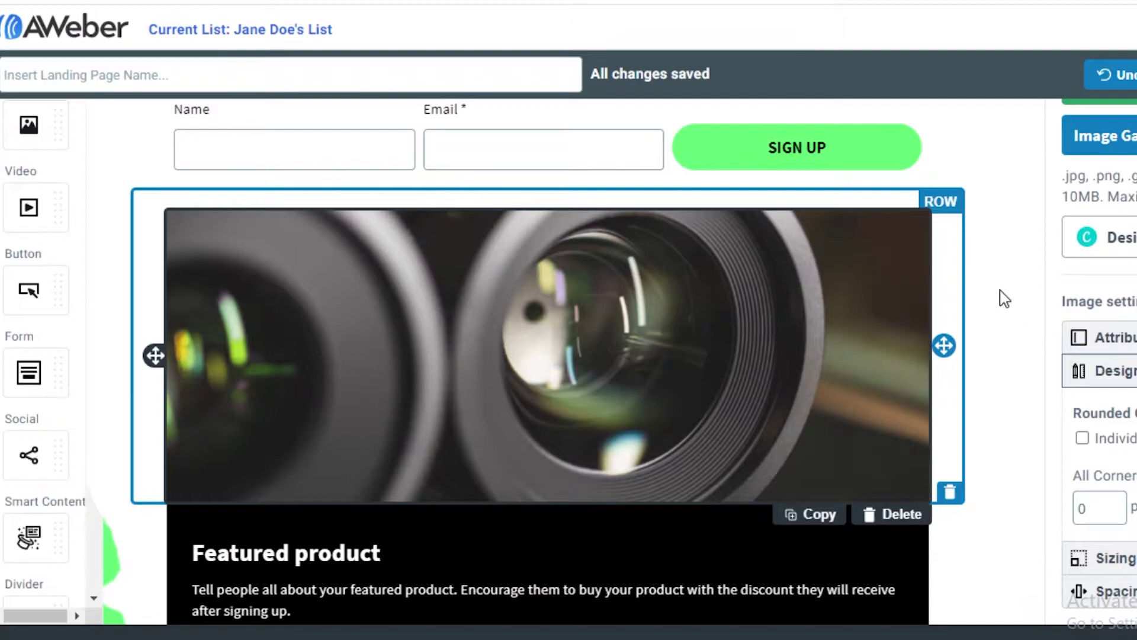
pyautogui.scroll(-2, 979, 385)
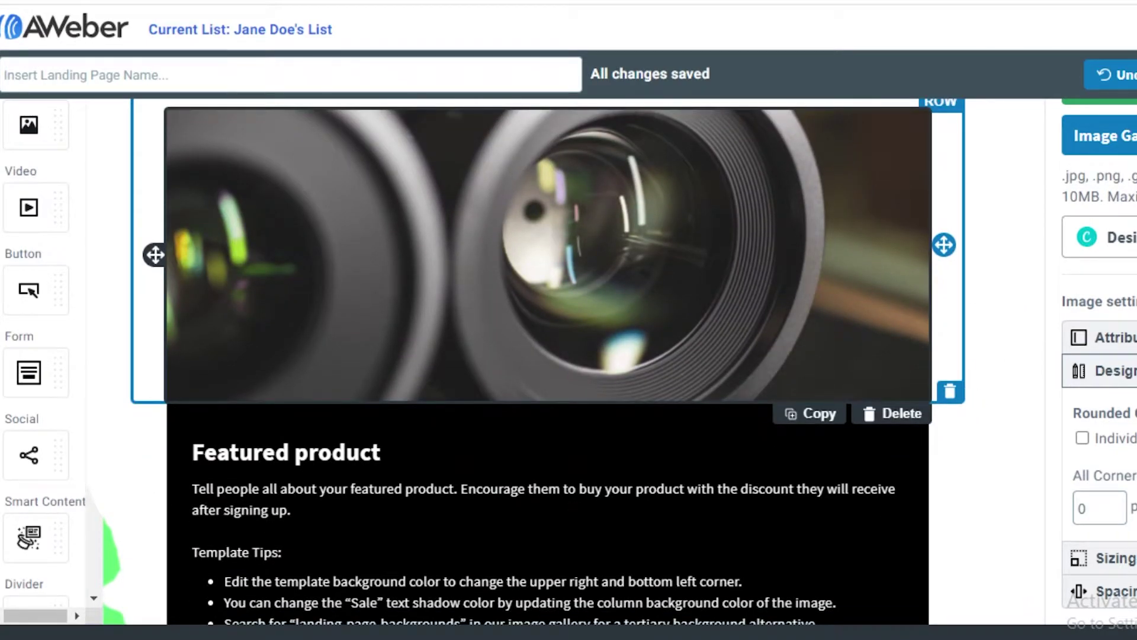
pyautogui.scroll(3, 33, 183)
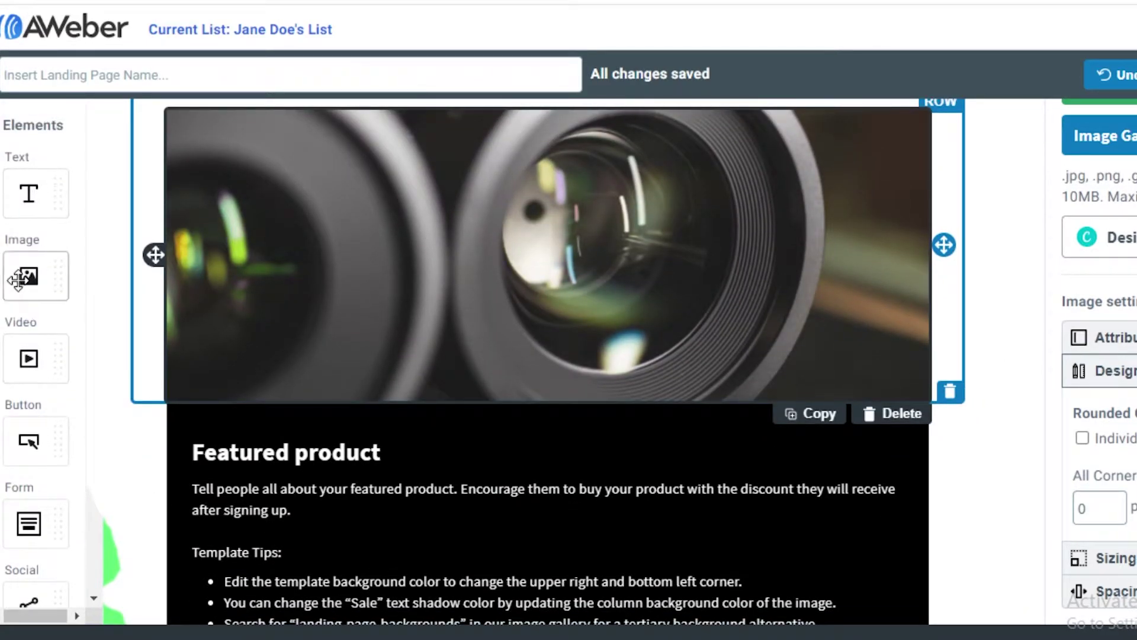
pyautogui.scroll(-7, 29, 355)
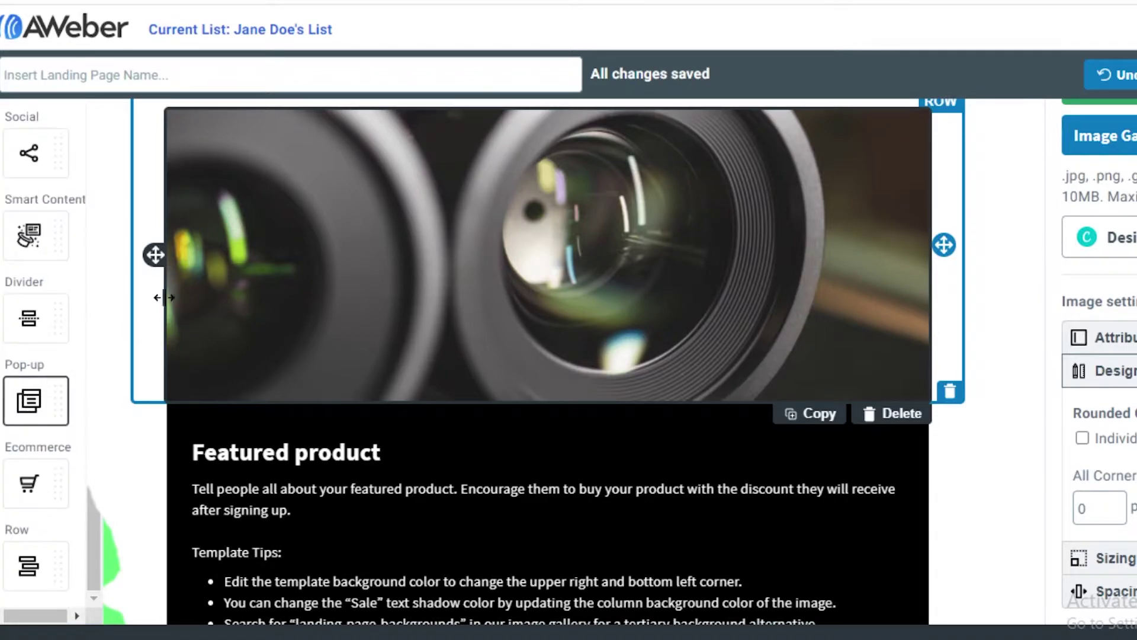
pyautogui.click(892, 412)
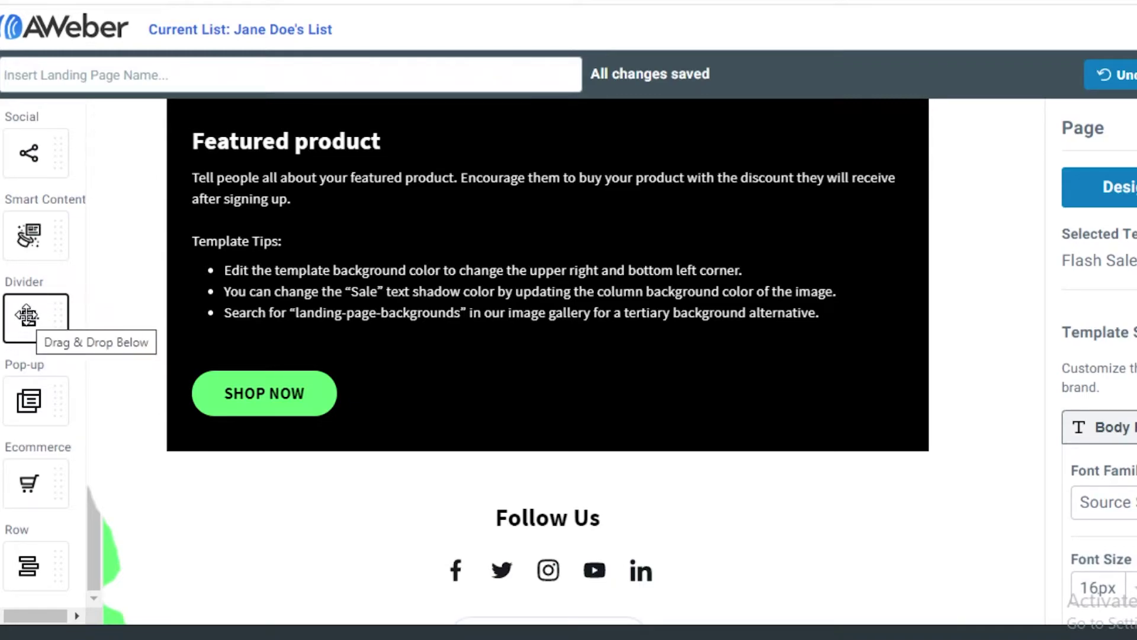
# Drop a Divider element below the SHOP NOW button in the Featured product block
pyautogui.moveTo(32, 315); pyautogui.dragTo(676, 403)
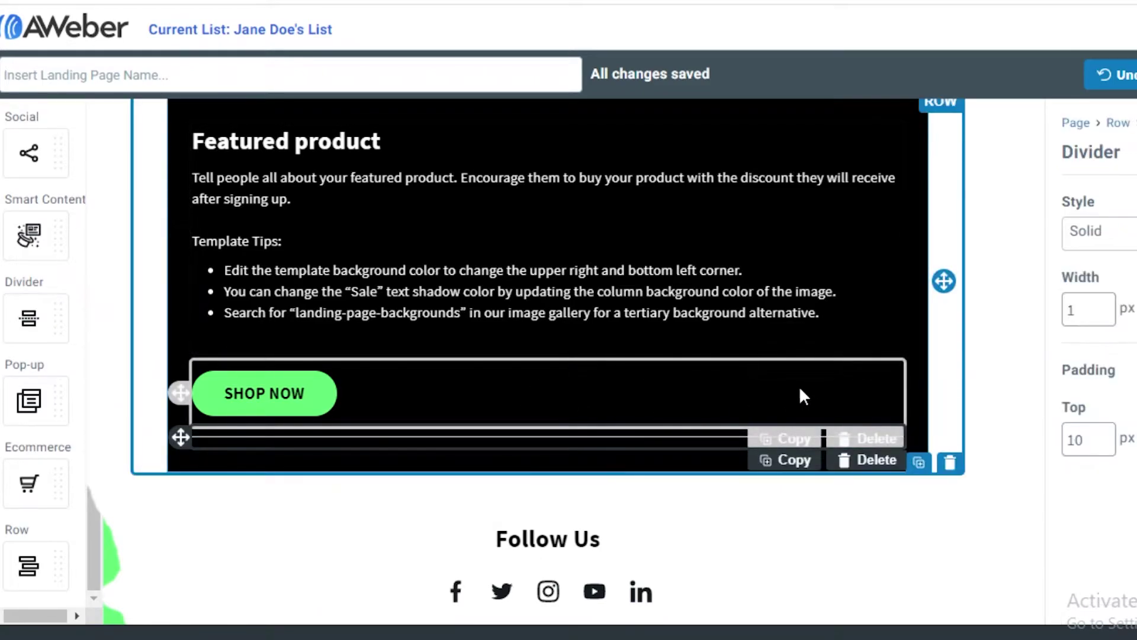
pyautogui.scroll(-2, 617, 436)
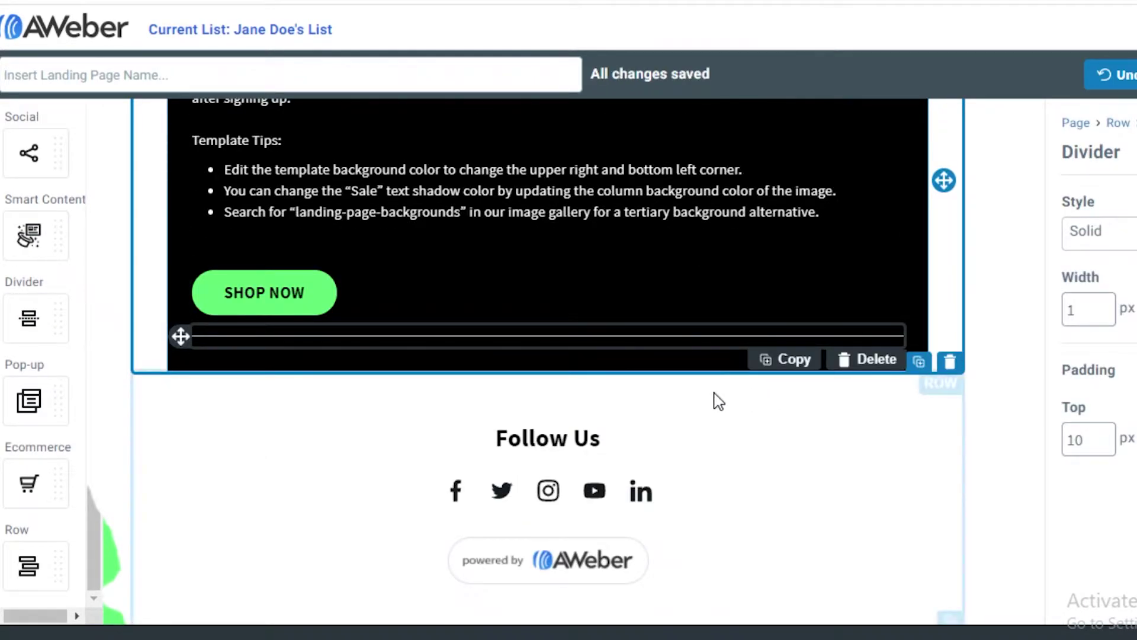
pyautogui.scroll(4, 207, 474)
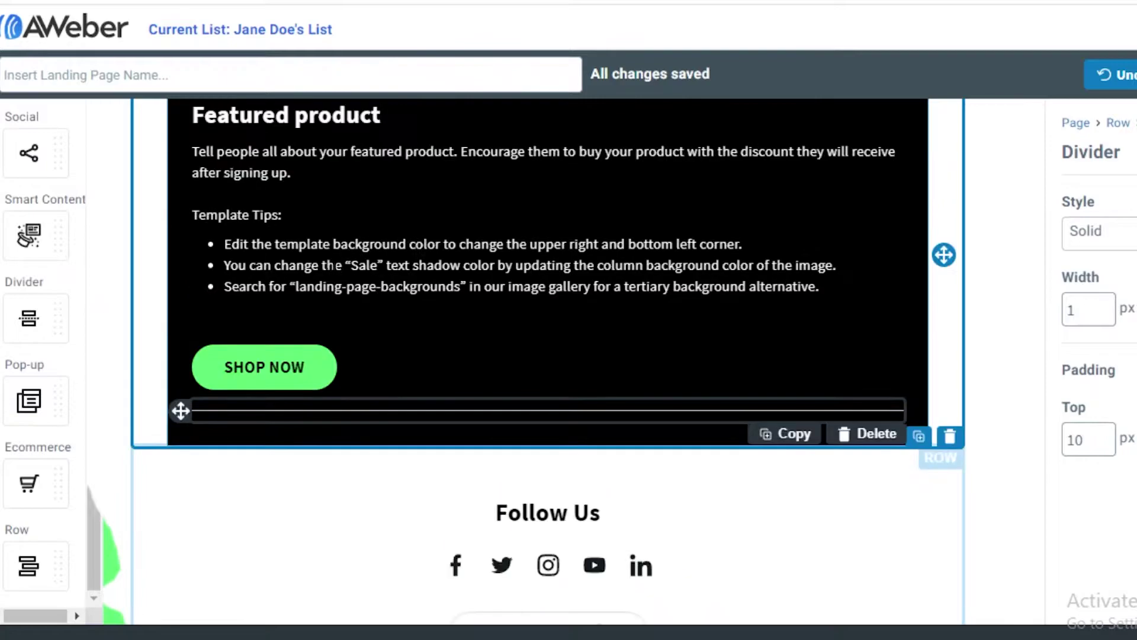
pyautogui.scroll(5, 45, 182)
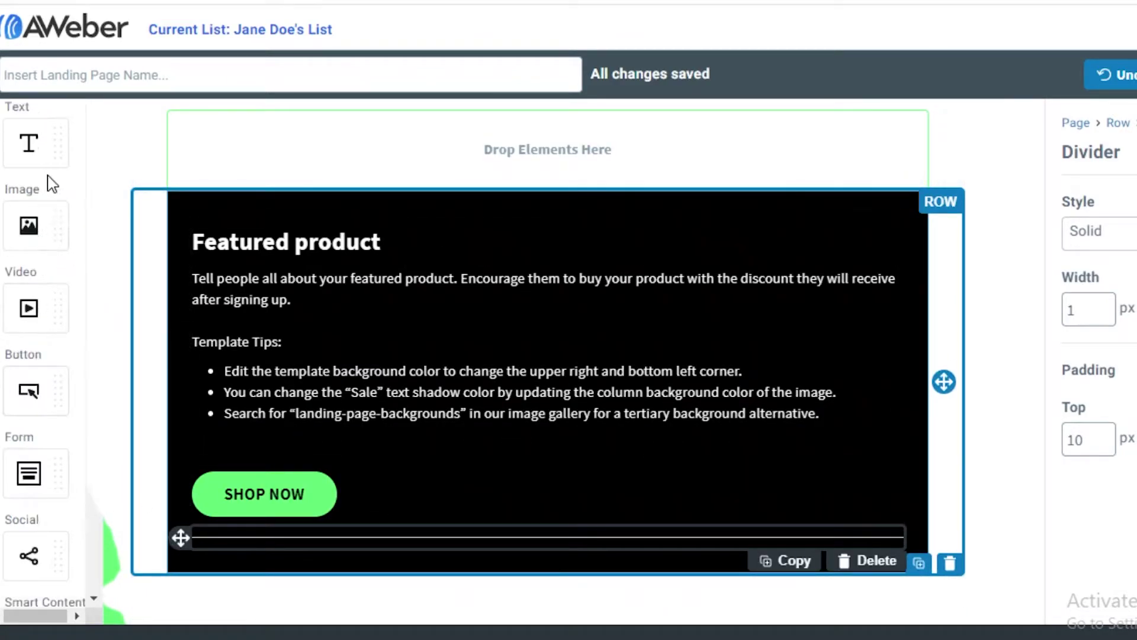
# Drag a new Image block onto the page below the divider
pyautogui.moveTo(60, 292); pyautogui.dragTo(514, 152)
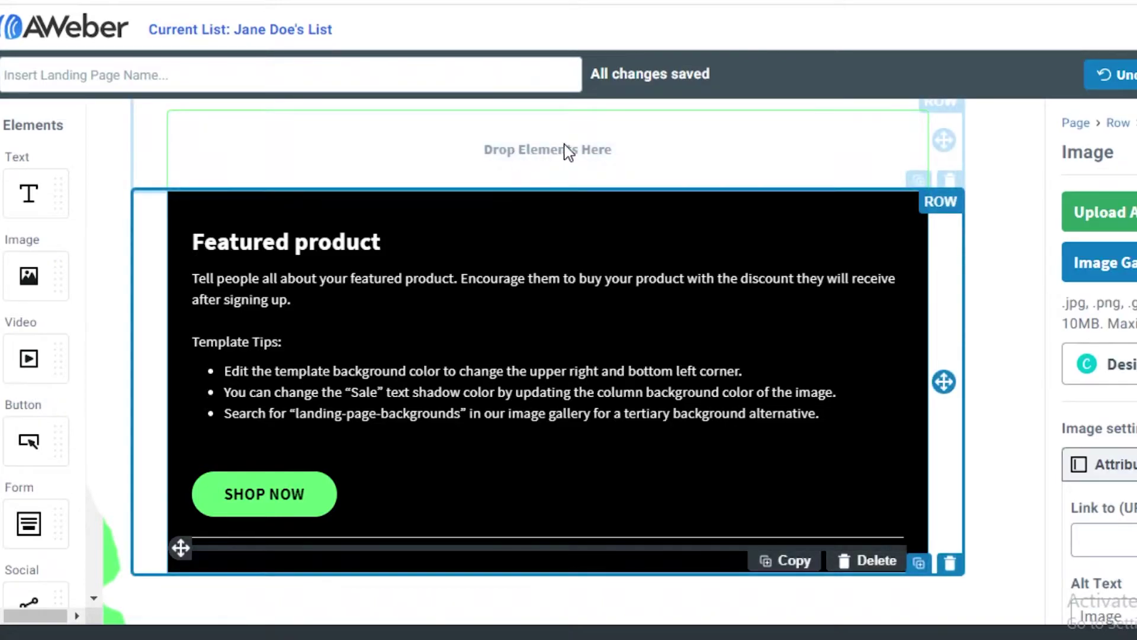
pyautogui.scroll(2, 568, 153)
pyautogui.scroll(-8, 577, 204)
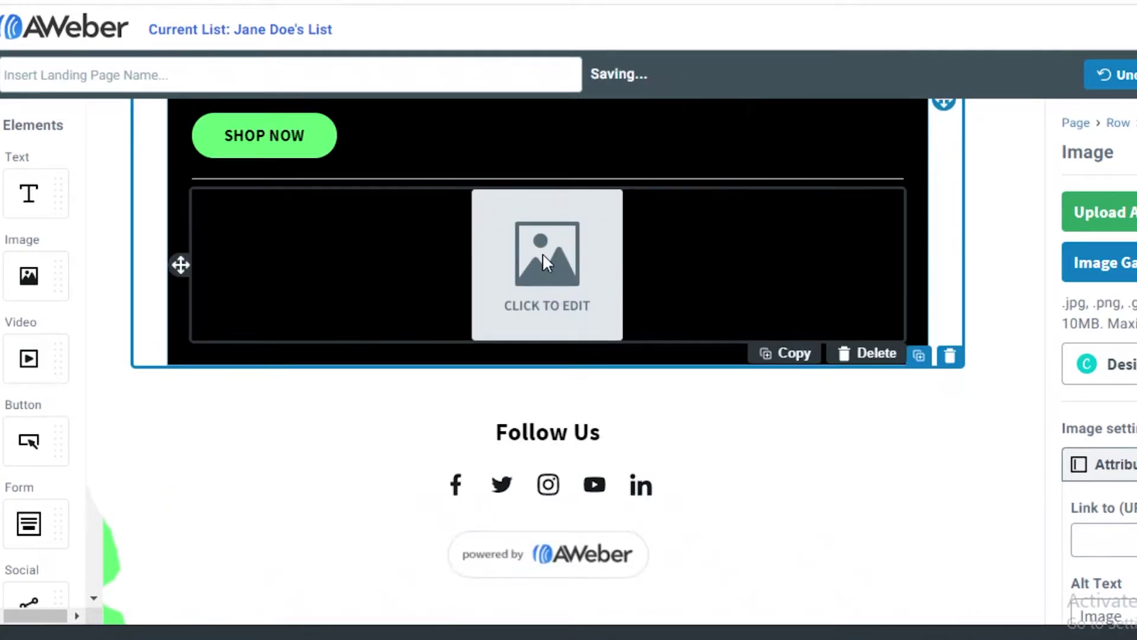
pyautogui.scroll(2, 496, 319)
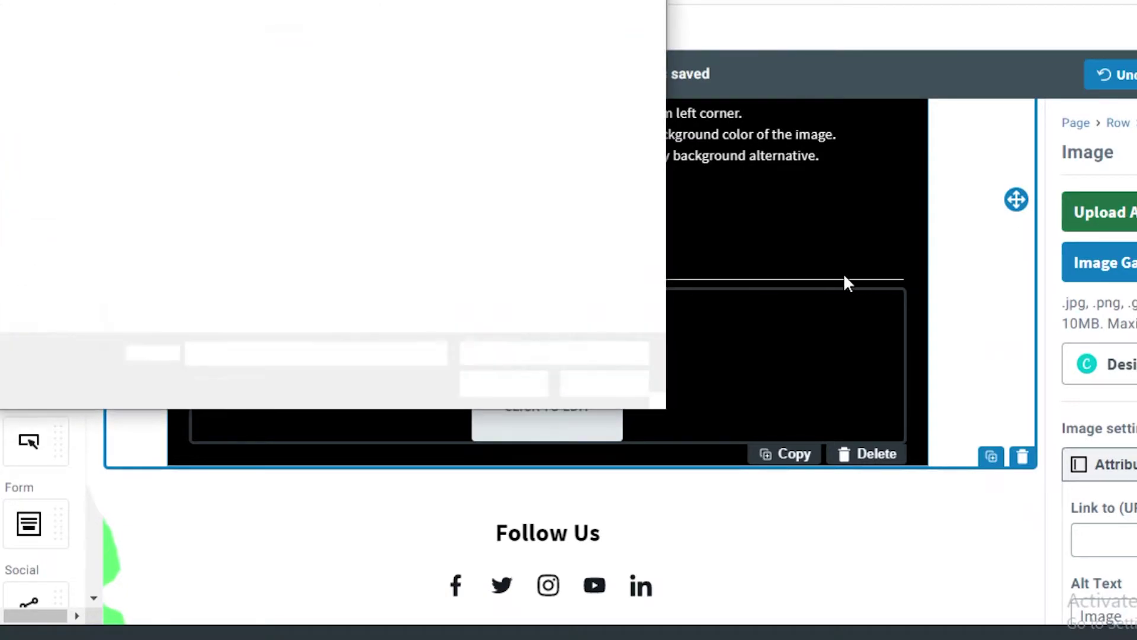
pyautogui.scroll(3, 76, 249)
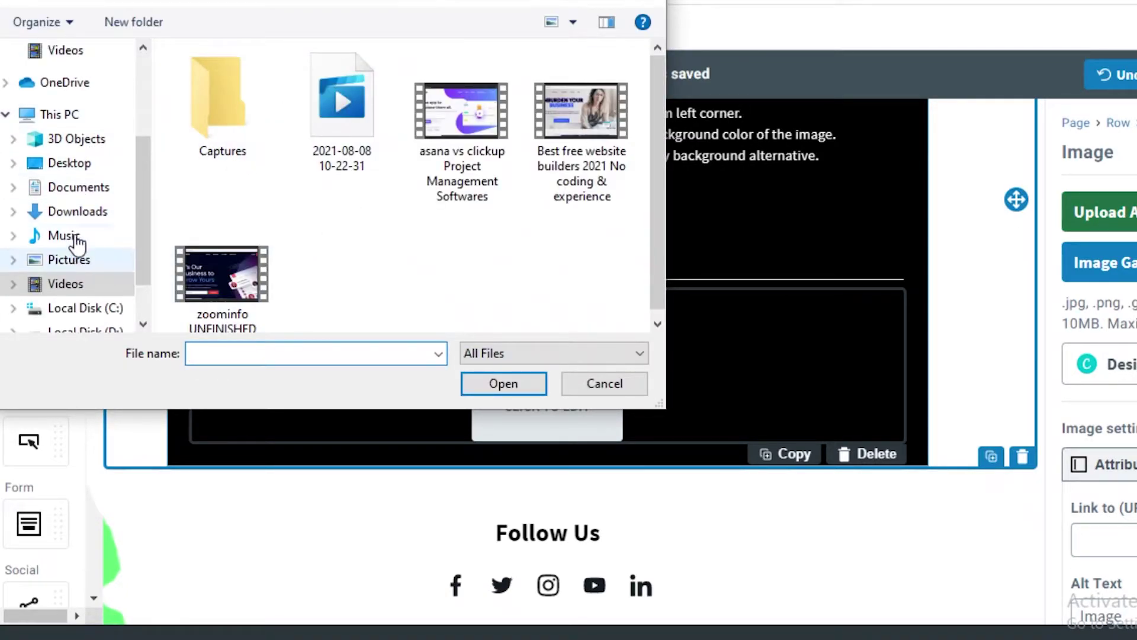
# Upload the vibrant-1 picture from the Downloads folder into the image block
pyautogui.click(65, 99)
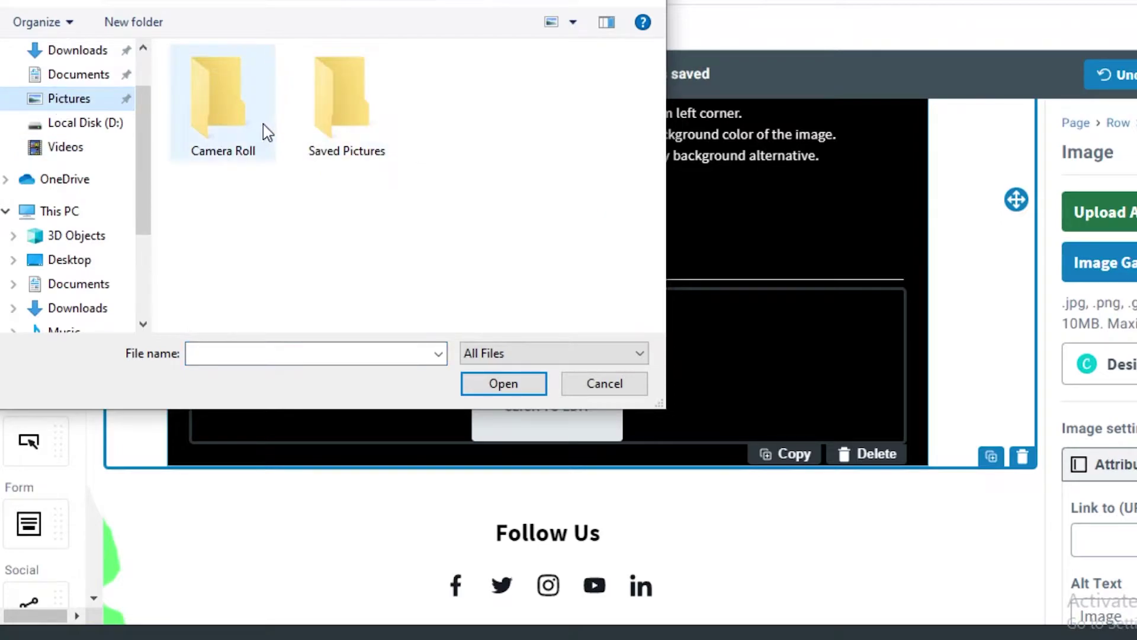
pyautogui.click(346, 131)
pyautogui.click(77, 50)
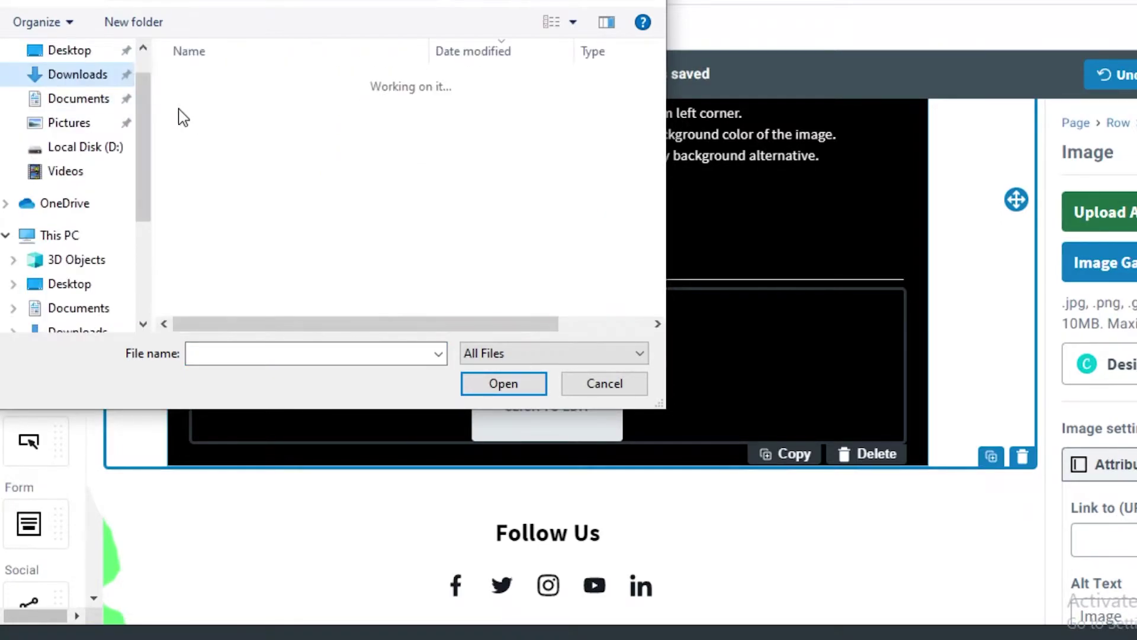
pyautogui.click(213, 109)
pyautogui.press('Return')
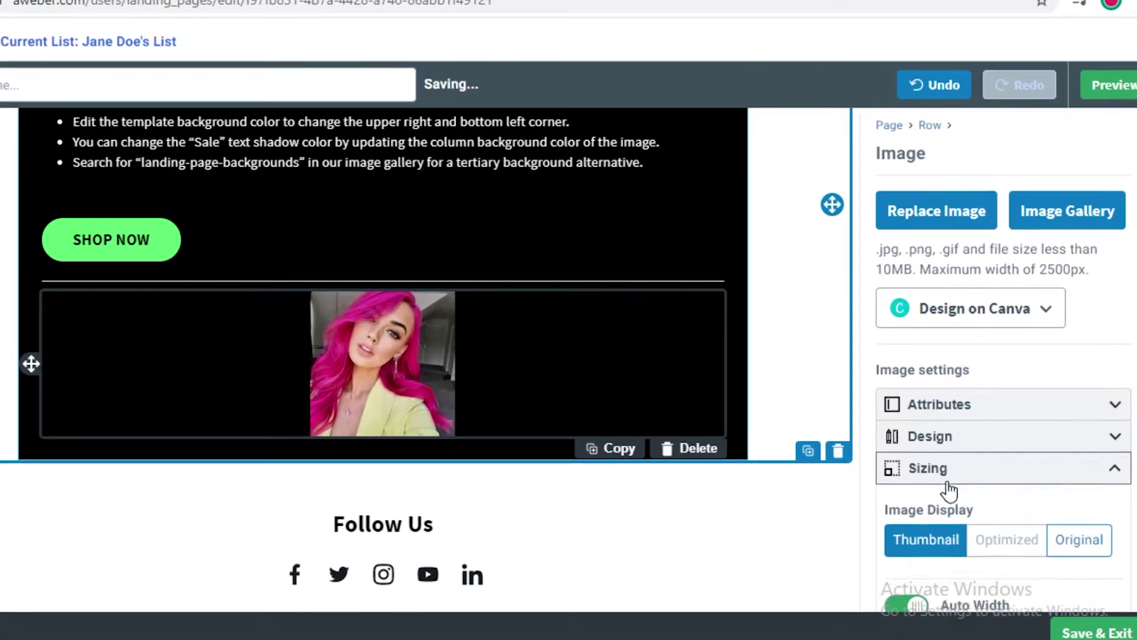
# Turn off Auto Width for the portrait and enlarge it to about 271 px
pyautogui.scroll(-2, 948, 490)
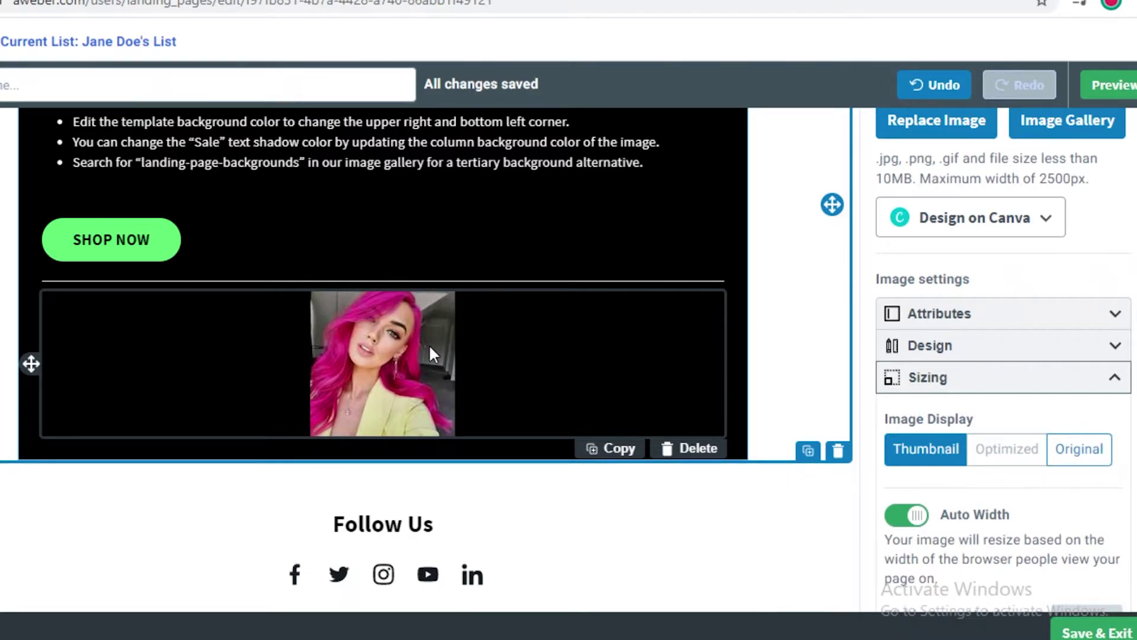
pyautogui.click(906, 515)
pyautogui.scroll(-3, 947, 382)
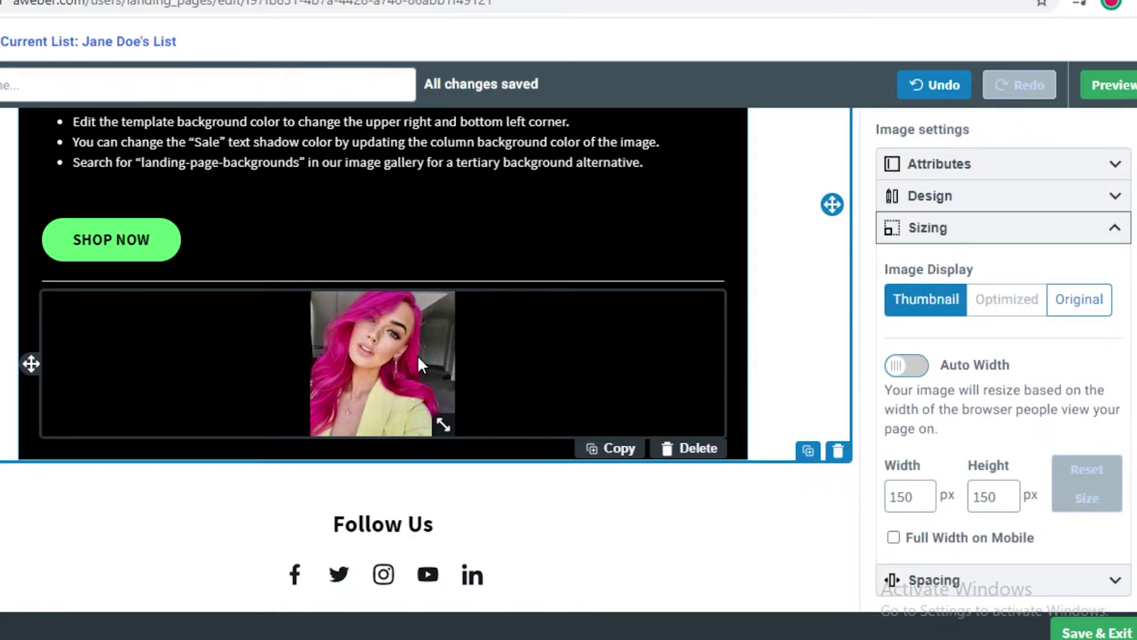
pyautogui.moveTo(474, 456); pyautogui.dragTo(485, 429)
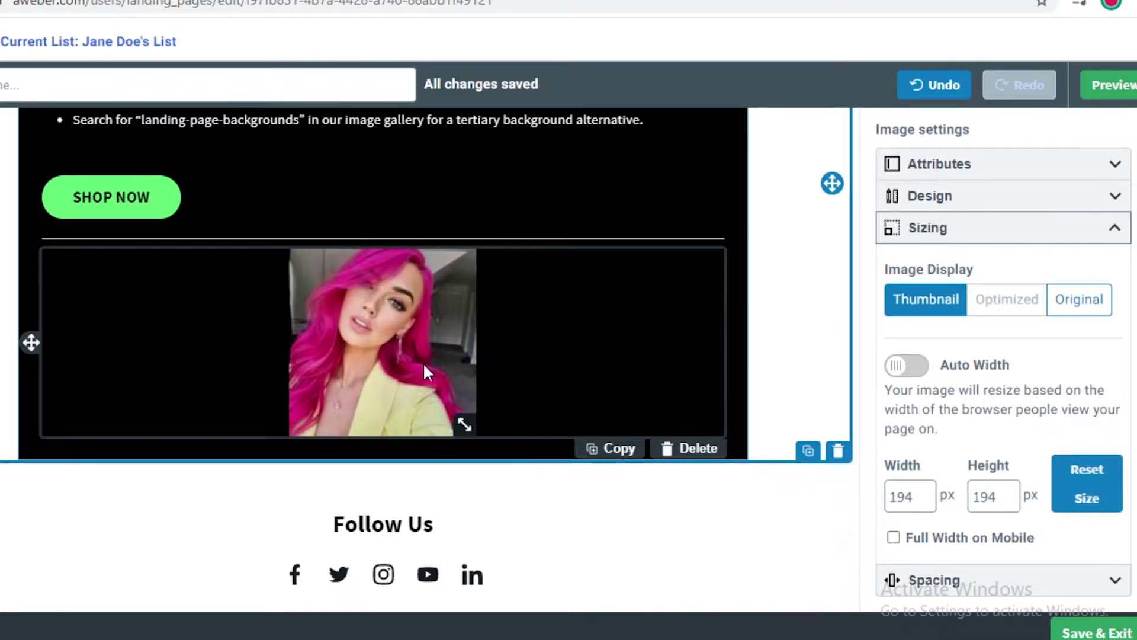
pyautogui.moveTo(501, 480); pyautogui.dragTo(975, 325)
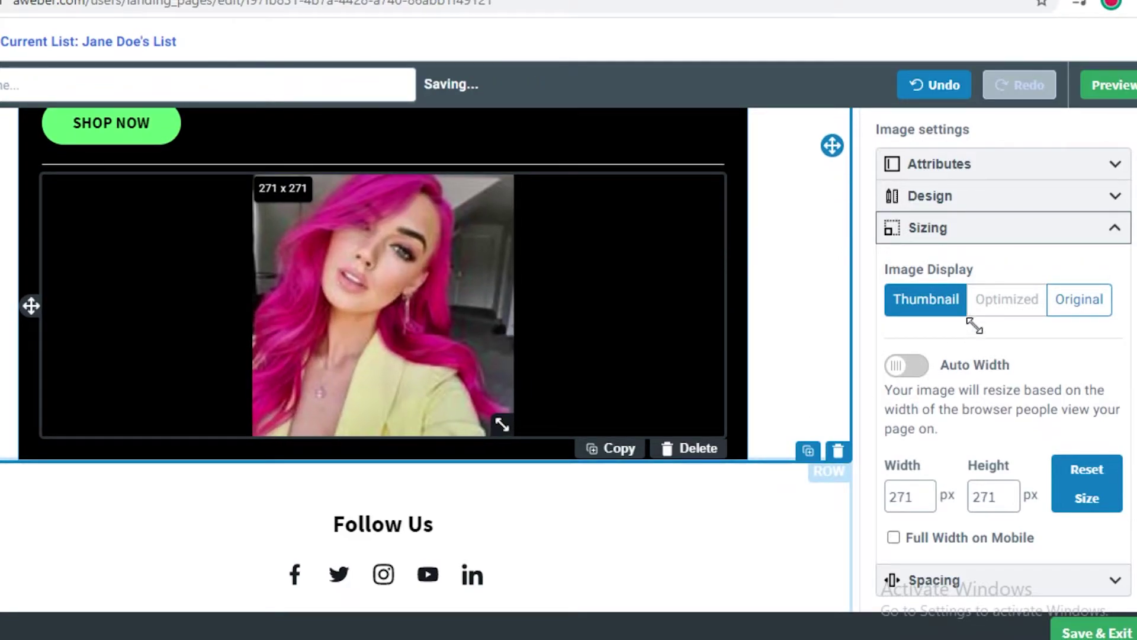
# Switch the portrait to Original display and shrink it to about 339 px square
pyautogui.click(1077, 309)
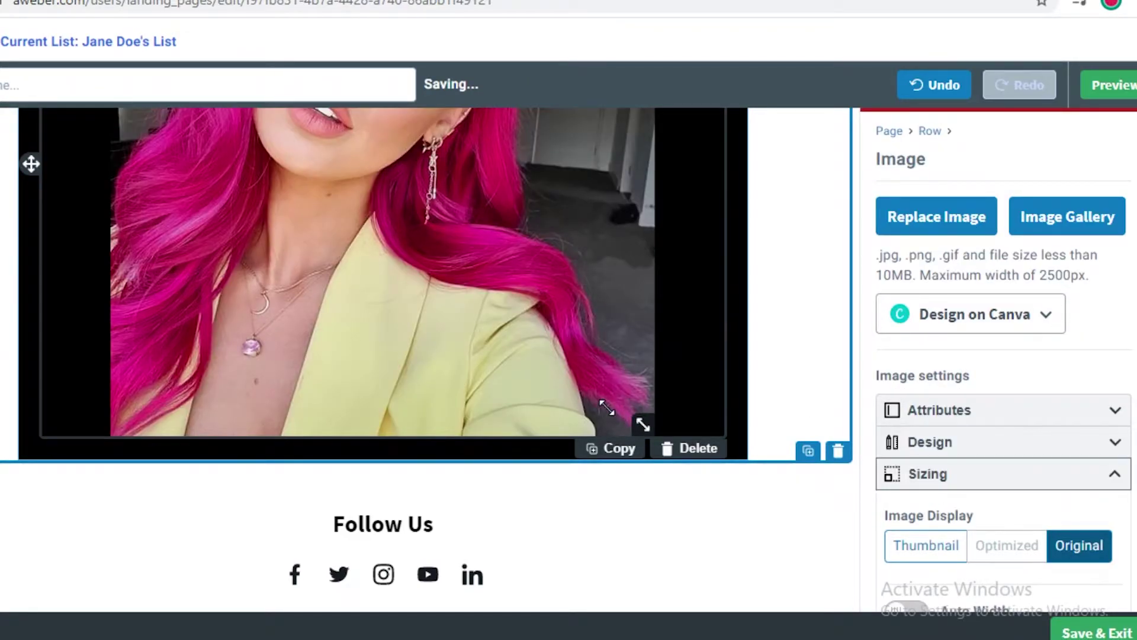
pyautogui.moveTo(606, 408); pyautogui.dragTo(486, 354)
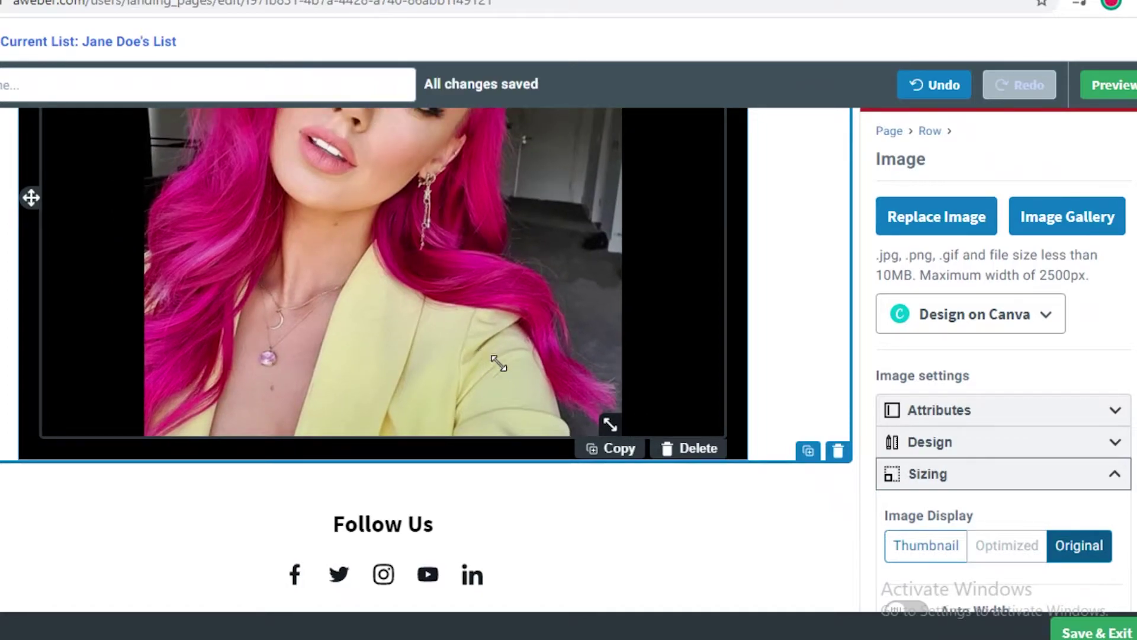
pyautogui.scroll(3, 475, 317)
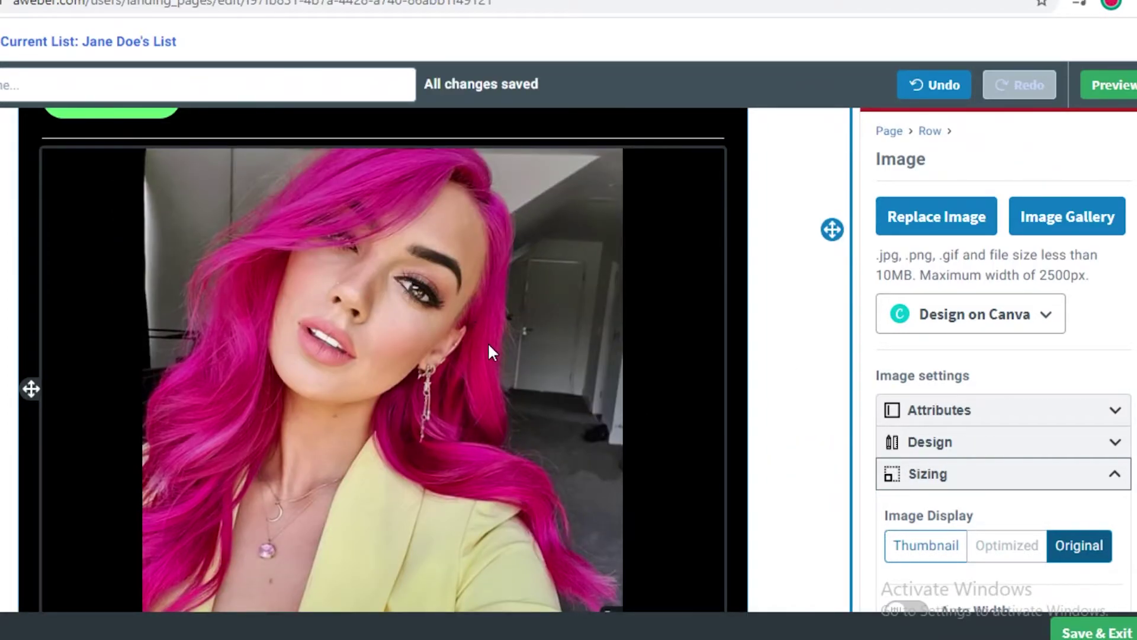
pyautogui.scroll(-3, 489, 342)
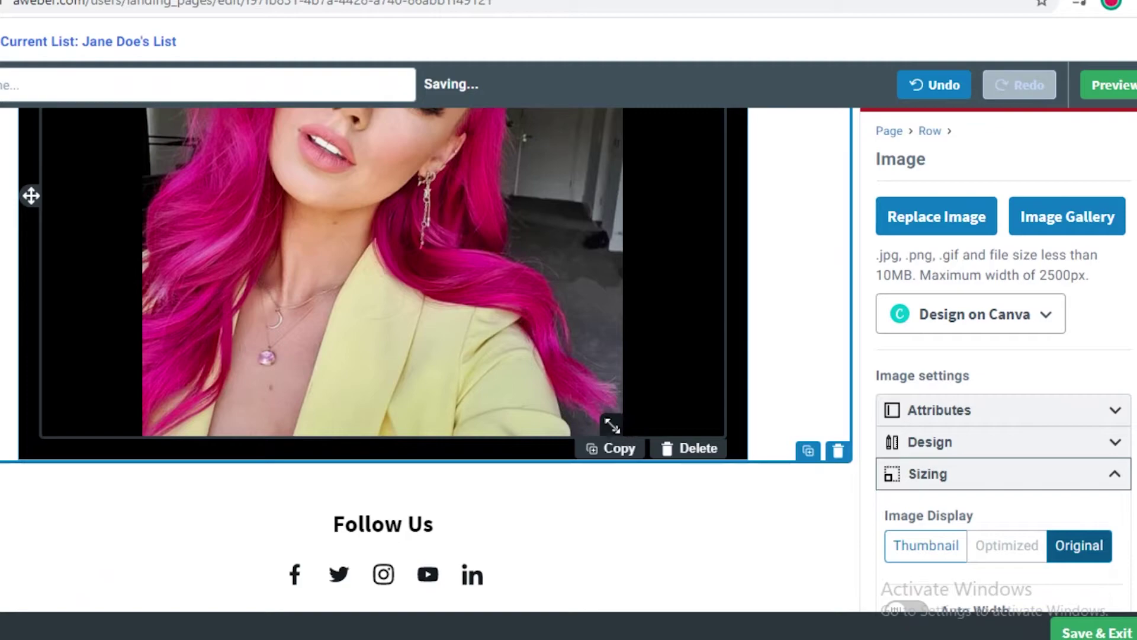
pyautogui.moveTo(520, 348); pyautogui.dragTo(421, 273)
pyautogui.scroll(-2, 1019, 492)
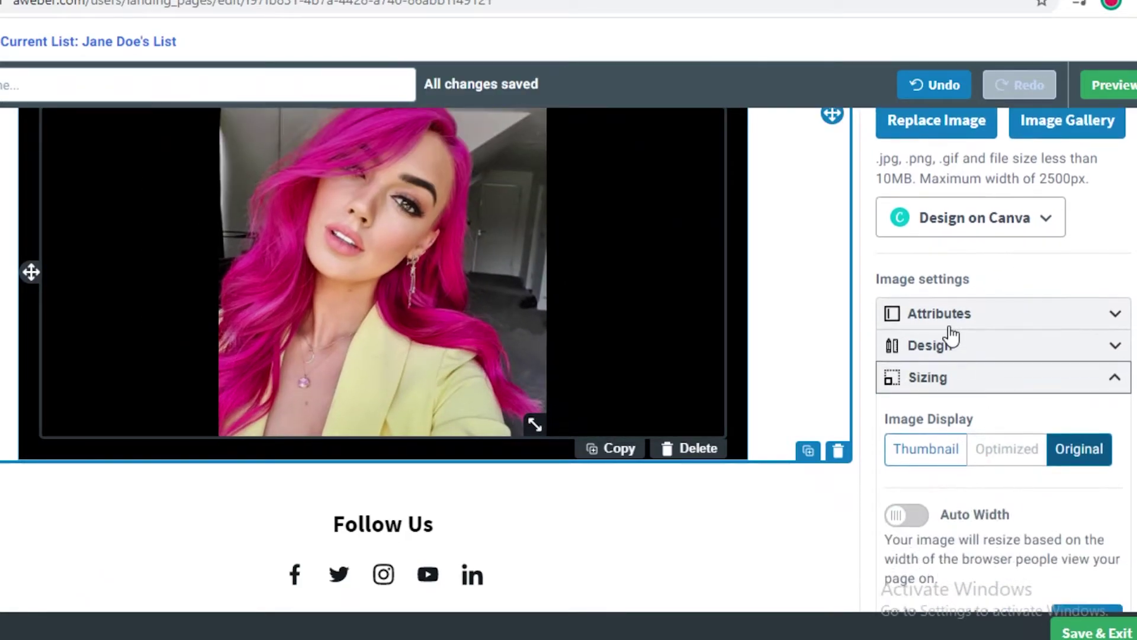
pyautogui.click(949, 349)
pyautogui.click(950, 337)
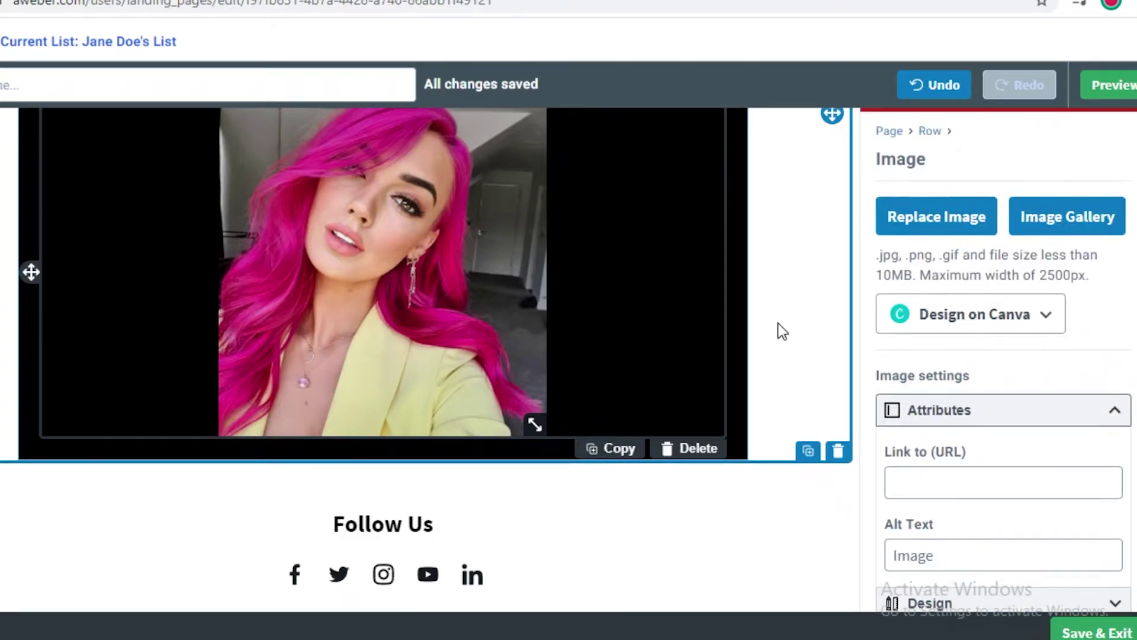
# Deselect the portrait and delete the countdown timer row from the page
pyautogui.click(782, 331)
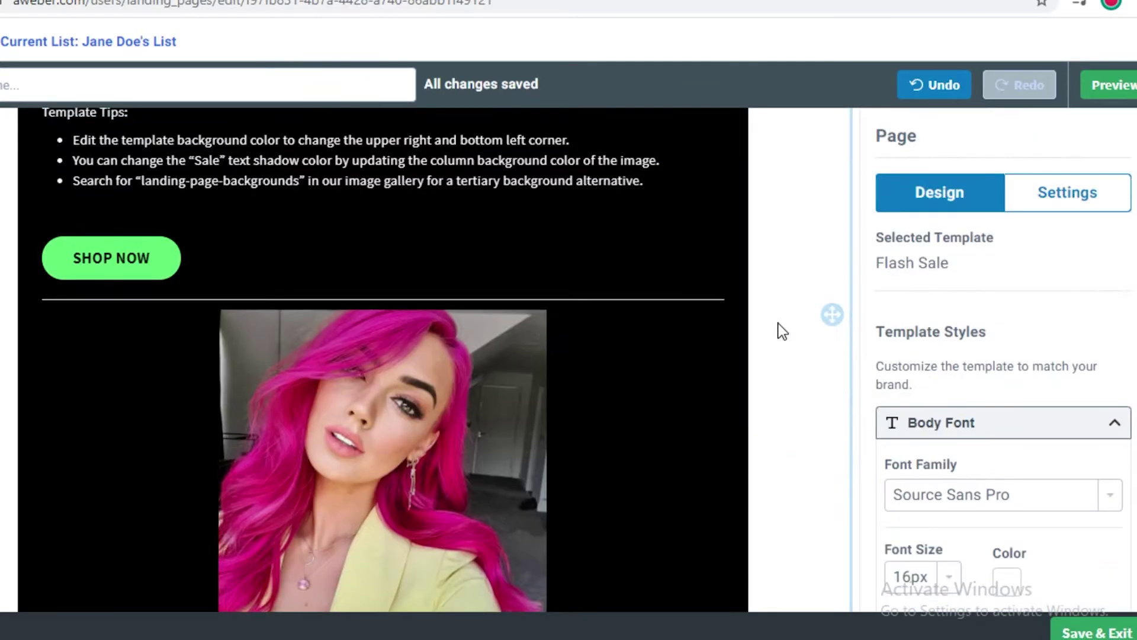
pyautogui.scroll(15, 782, 330)
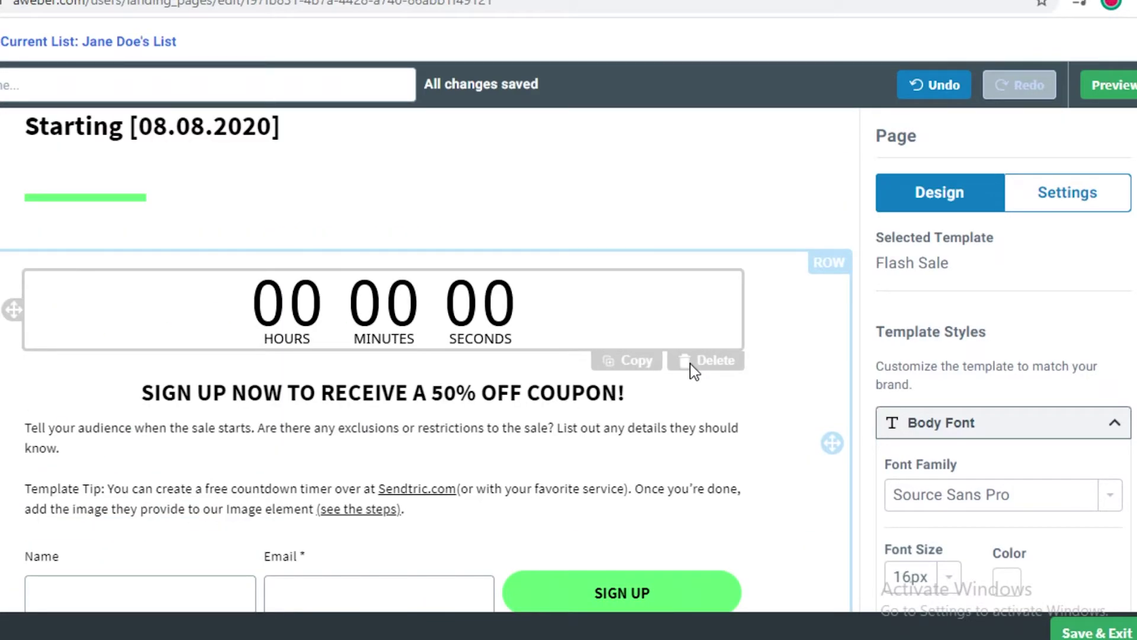
pyautogui.click(691, 364)
pyautogui.scroll(3, 411, 307)
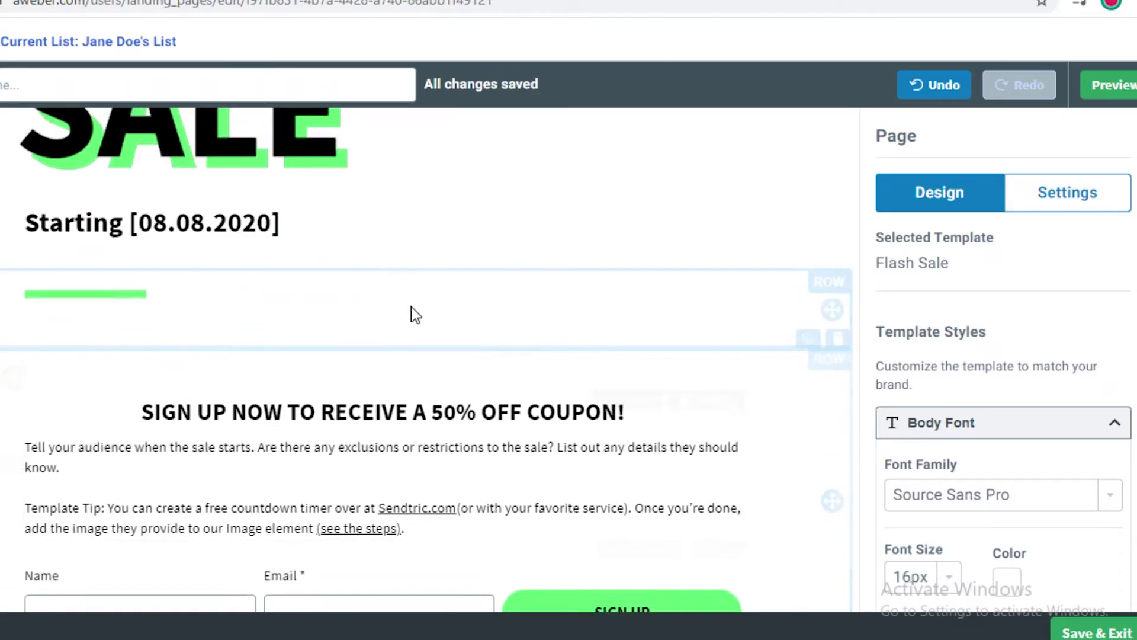
pyautogui.scroll(5, 244, 384)
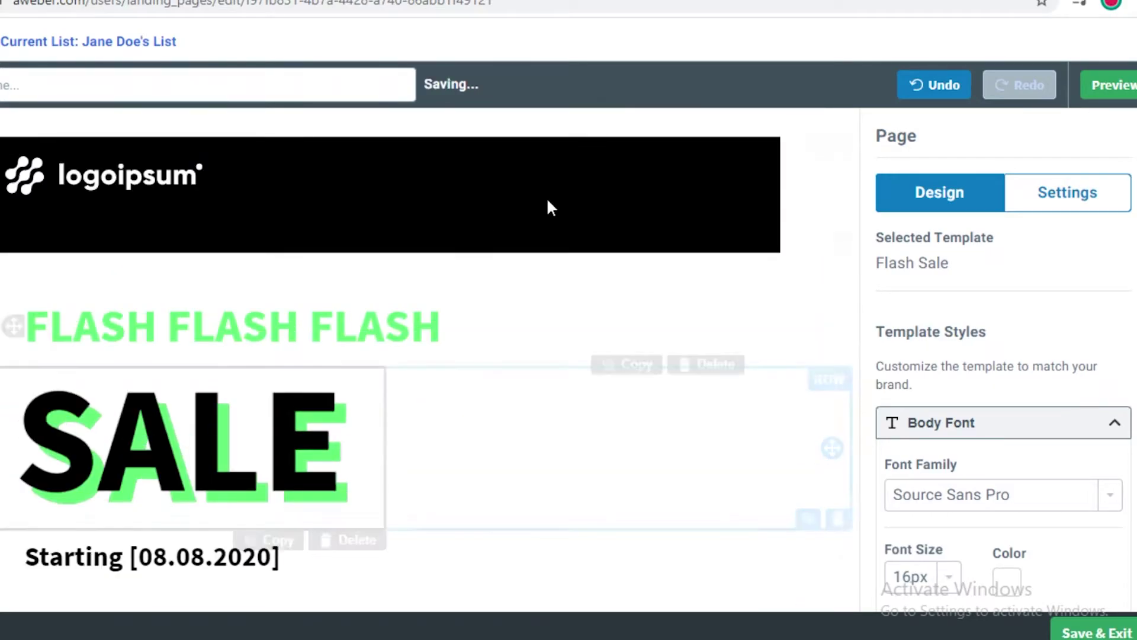
pyautogui.scroll(-10, 546, 201)
# Preview the Flash Sale page down to the footer, then Save & Exit the editor
pyautogui.click(1103, 105)
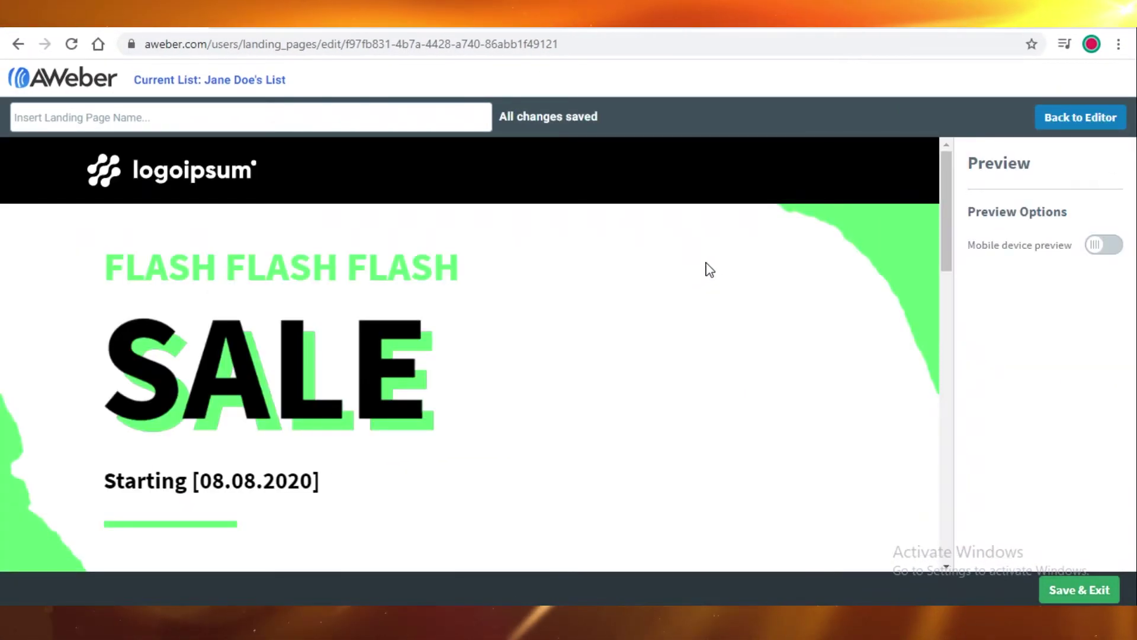
pyautogui.scroll(-6, 482, 308)
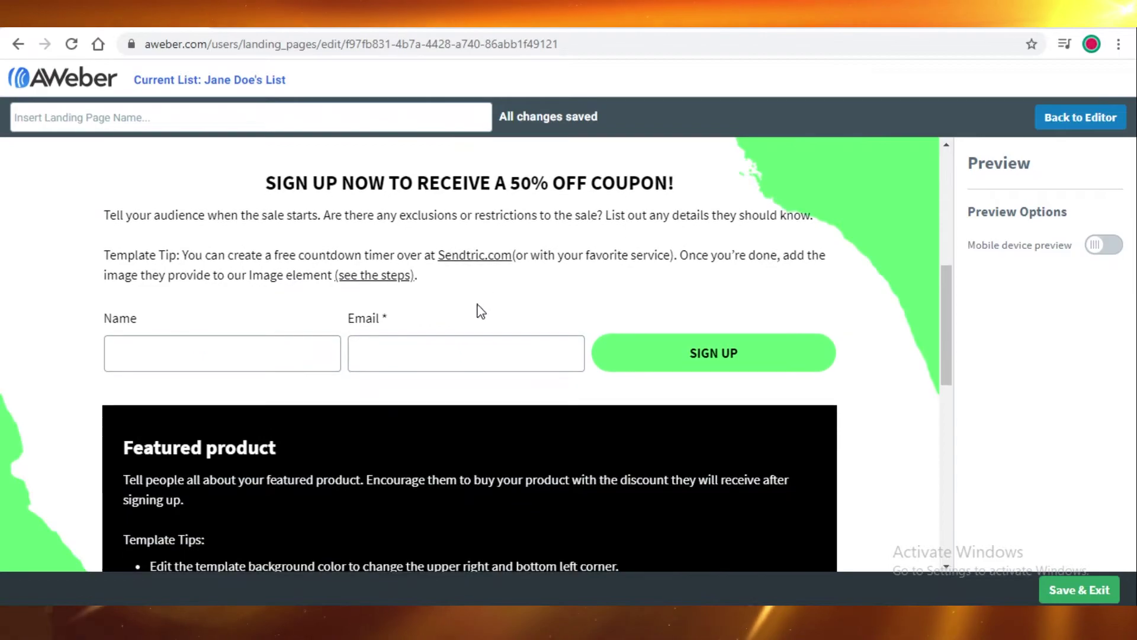
pyautogui.scroll(1, 485, 312)
pyautogui.scroll(-10, 491, 323)
pyautogui.scroll(8, 508, 357)
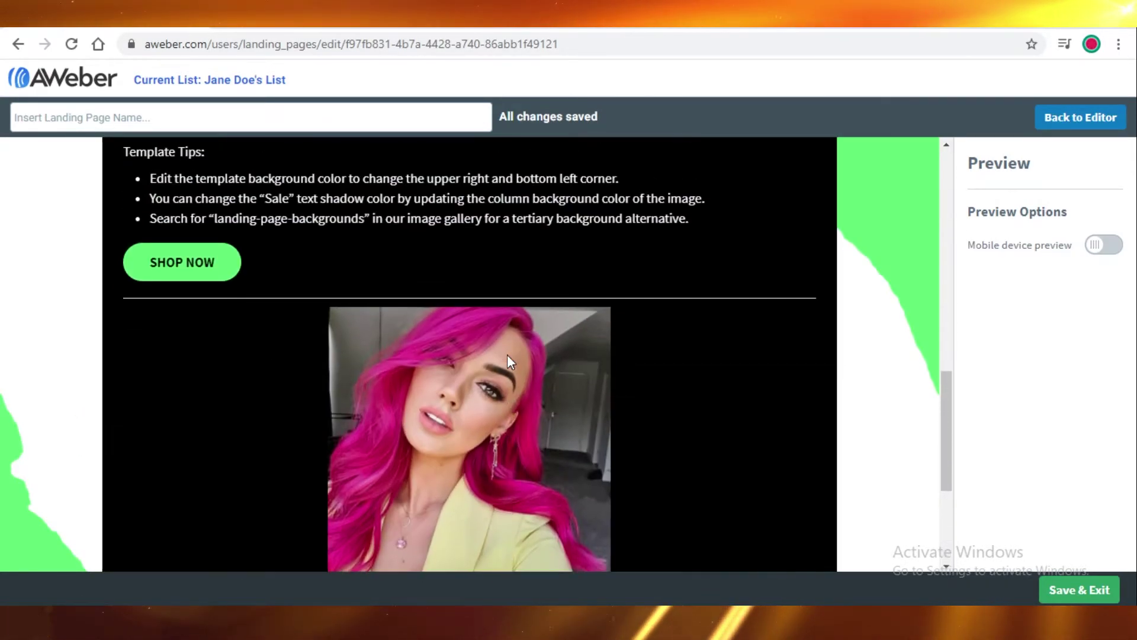
pyautogui.scroll(-5, 509, 362)
pyautogui.scroll(12, 593, 376)
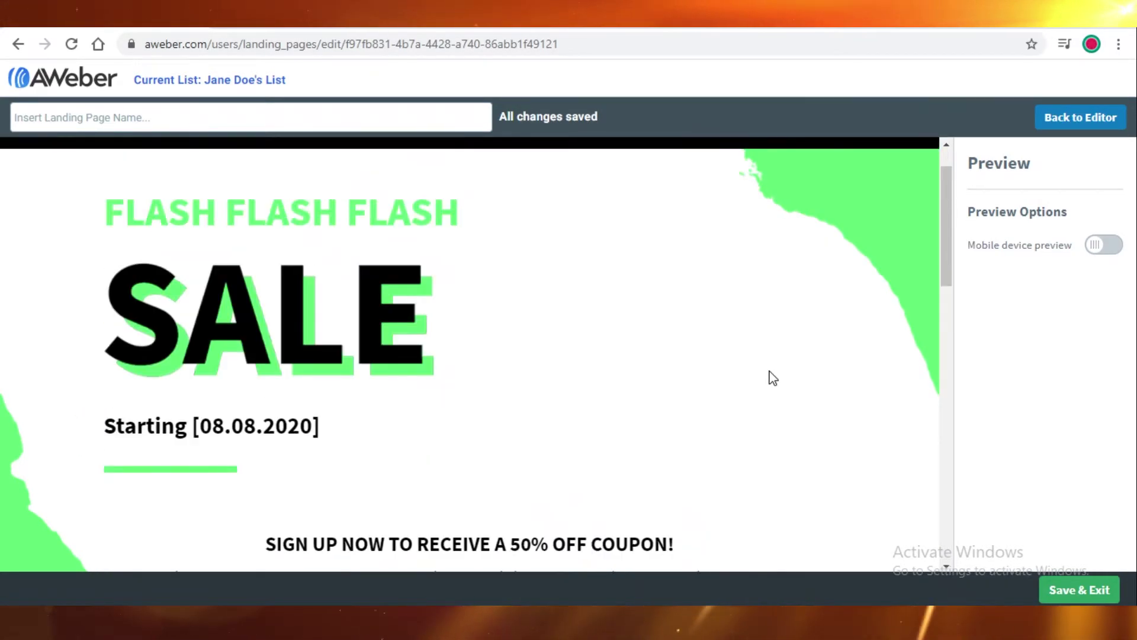
pyautogui.scroll(-10, 684, 391)
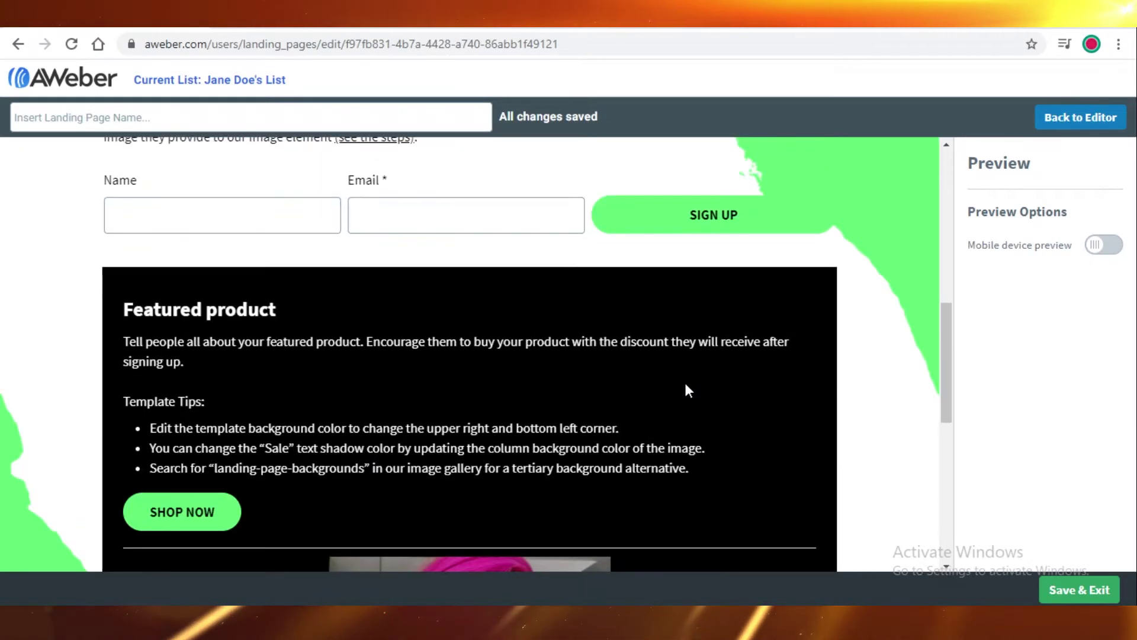
pyautogui.scroll(-3, 692, 391)
pyautogui.click(1081, 597)
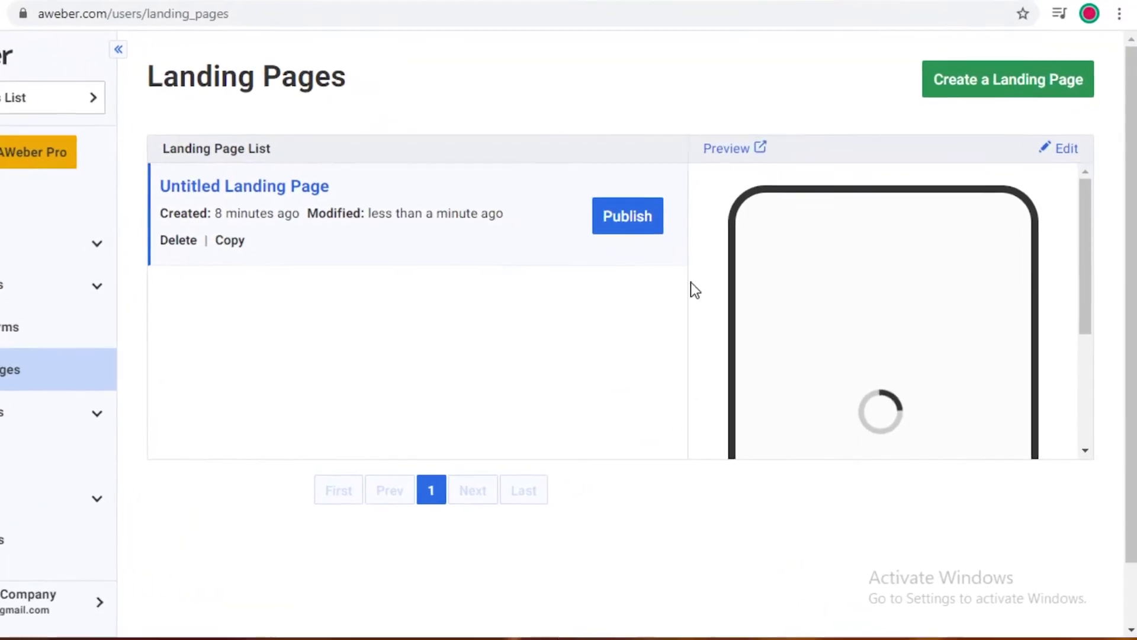
# Publish the Untitled Landing Page and dismiss the 'Your page is live' confirmation
pyautogui.scroll(-2, 881, 262)
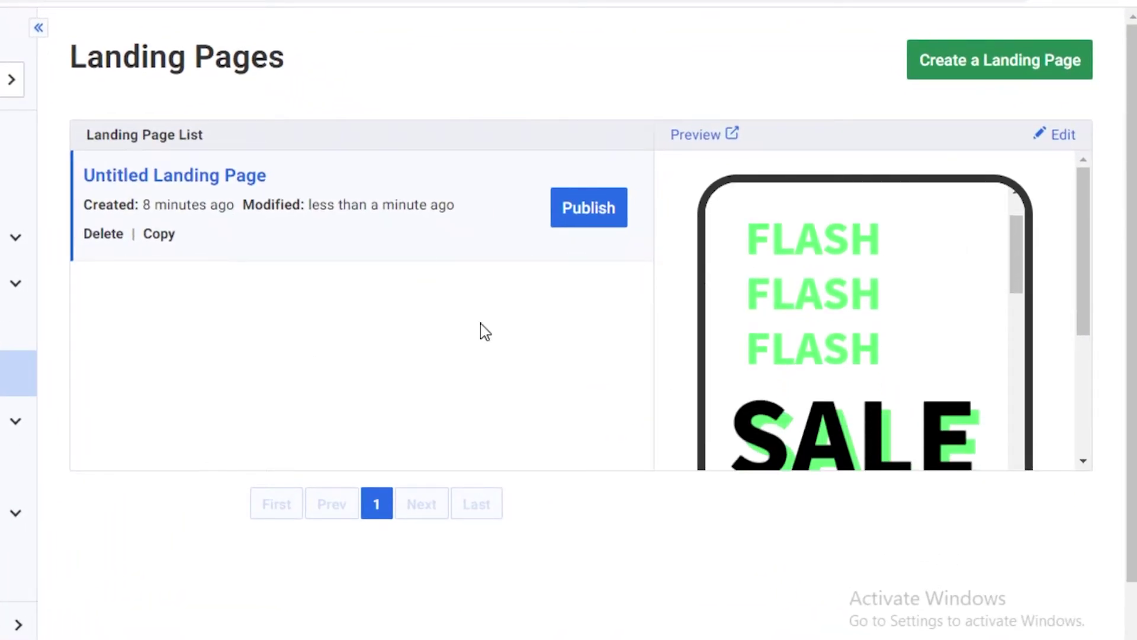
pyautogui.scroll(-2, 516, 333)
pyautogui.scroll(2, 675, 306)
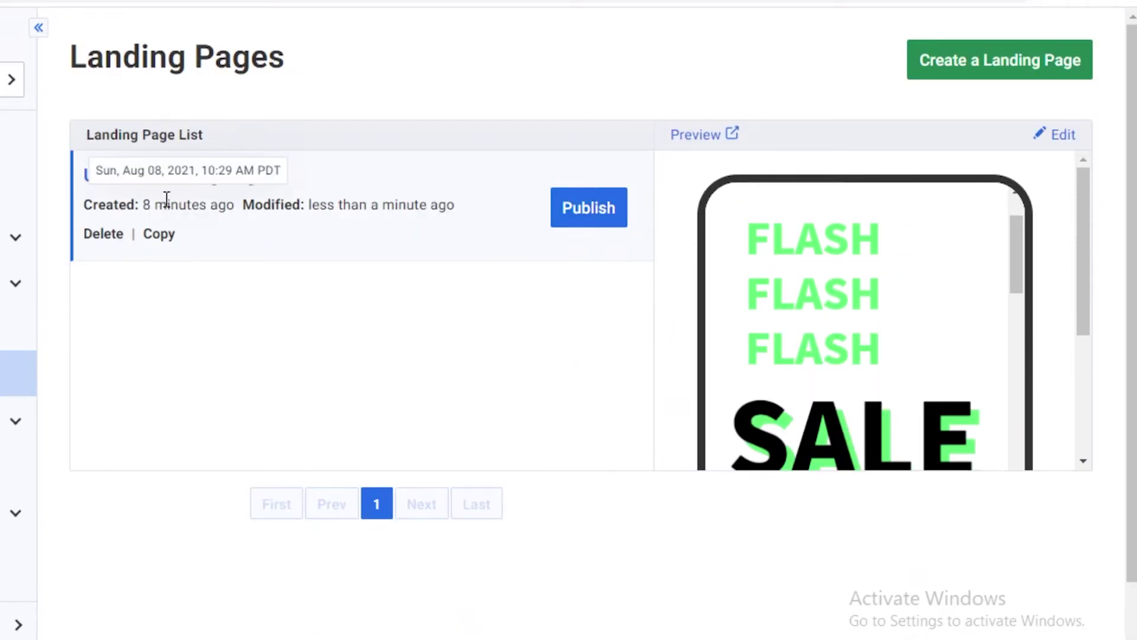
pyautogui.moveTo(323, 199)
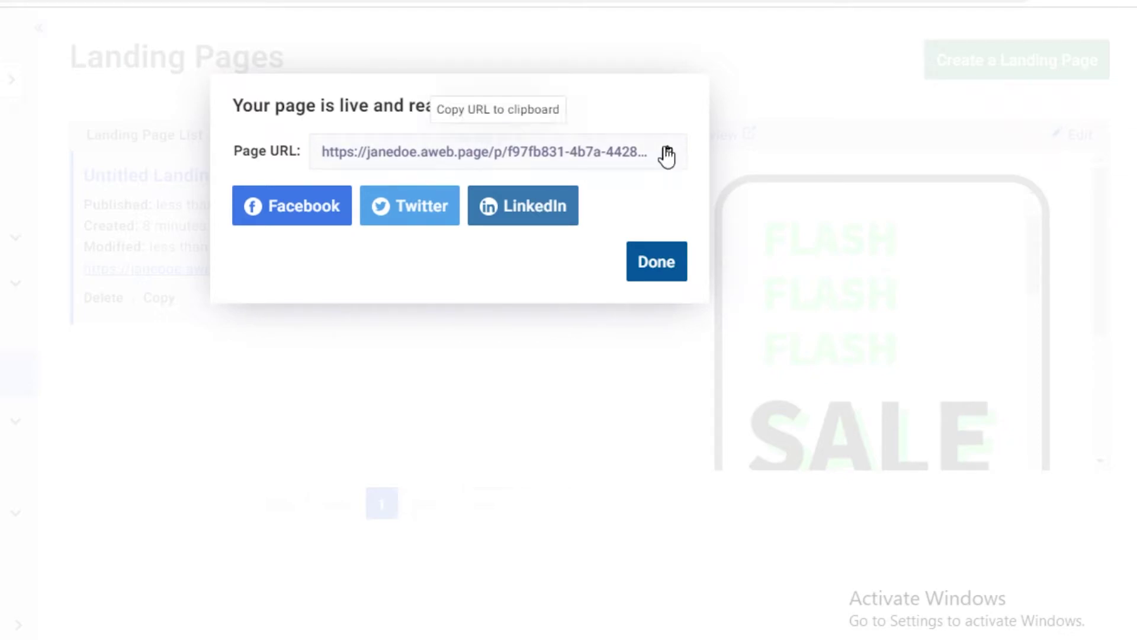
pyautogui.click(656, 265)
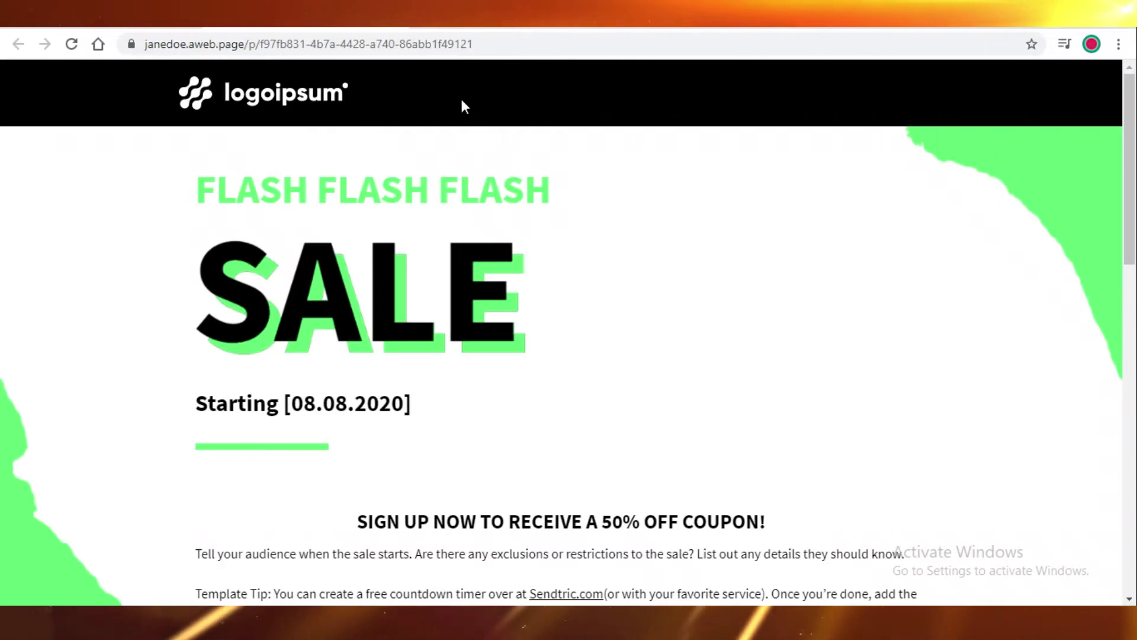
# Scroll the live page from the SALE header down to the Follow Us footer and back
pyautogui.scroll(-5, 542, 244)
pyautogui.scroll(5, 569, 165)
pyautogui.scroll(-15, 594, 172)
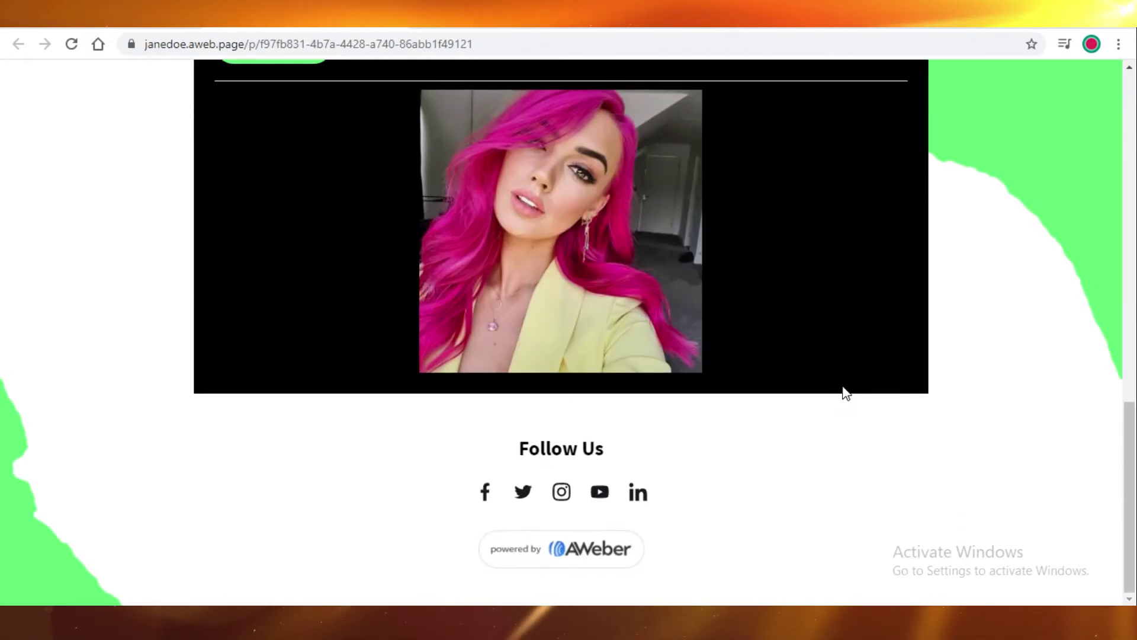
pyautogui.scroll(15, 880, 433)
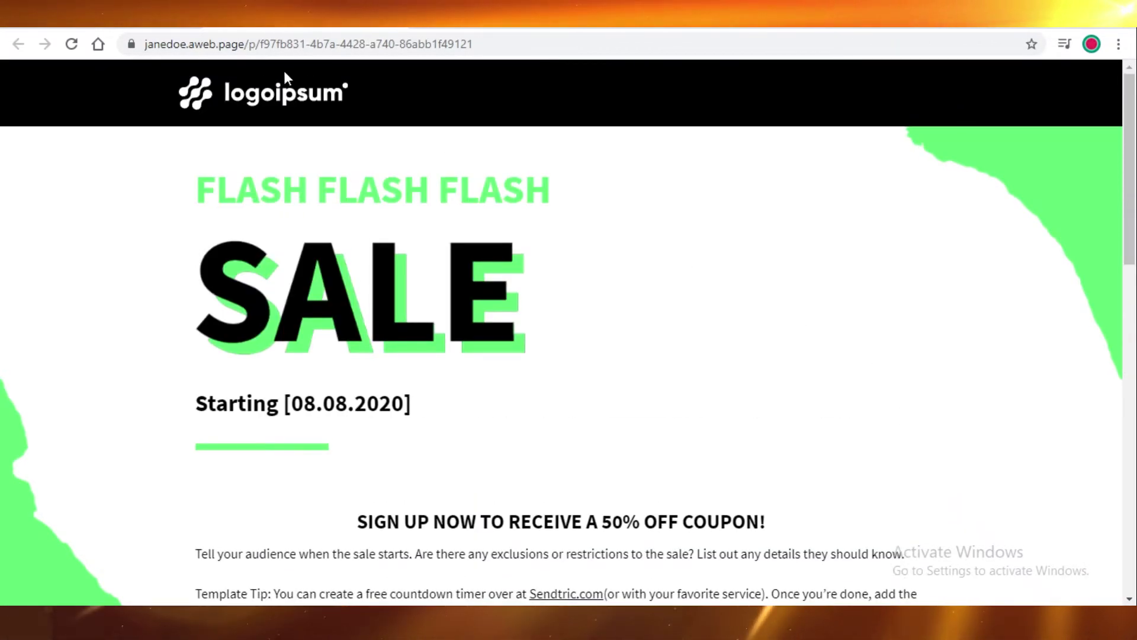
pyautogui.scroll(-4, 876, 114)
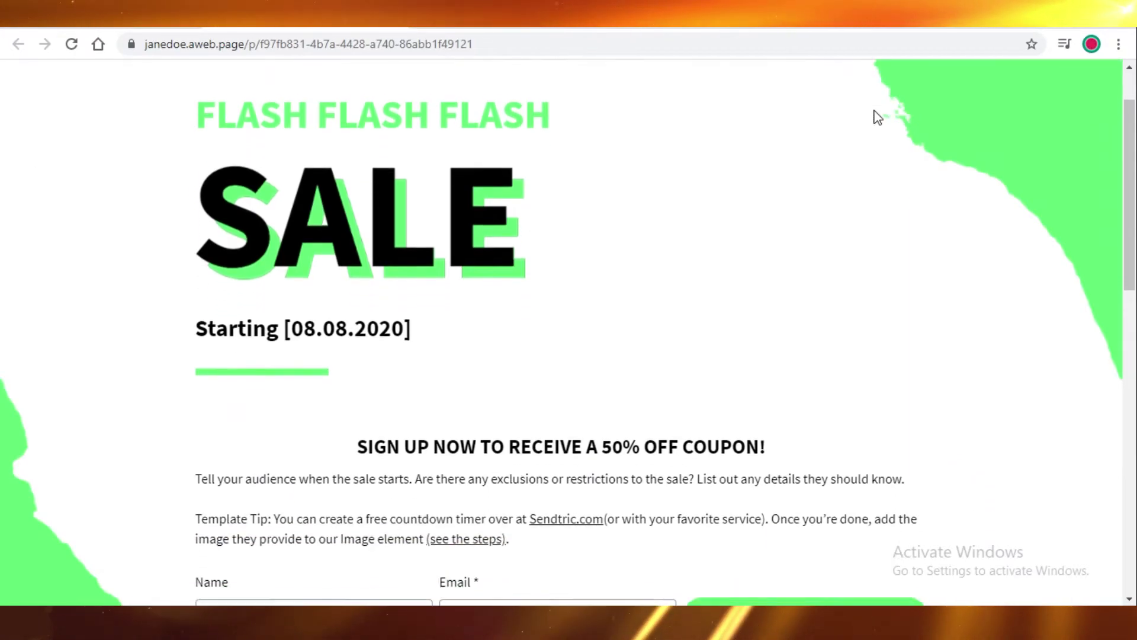
pyautogui.scroll(-9, 1028, 195)
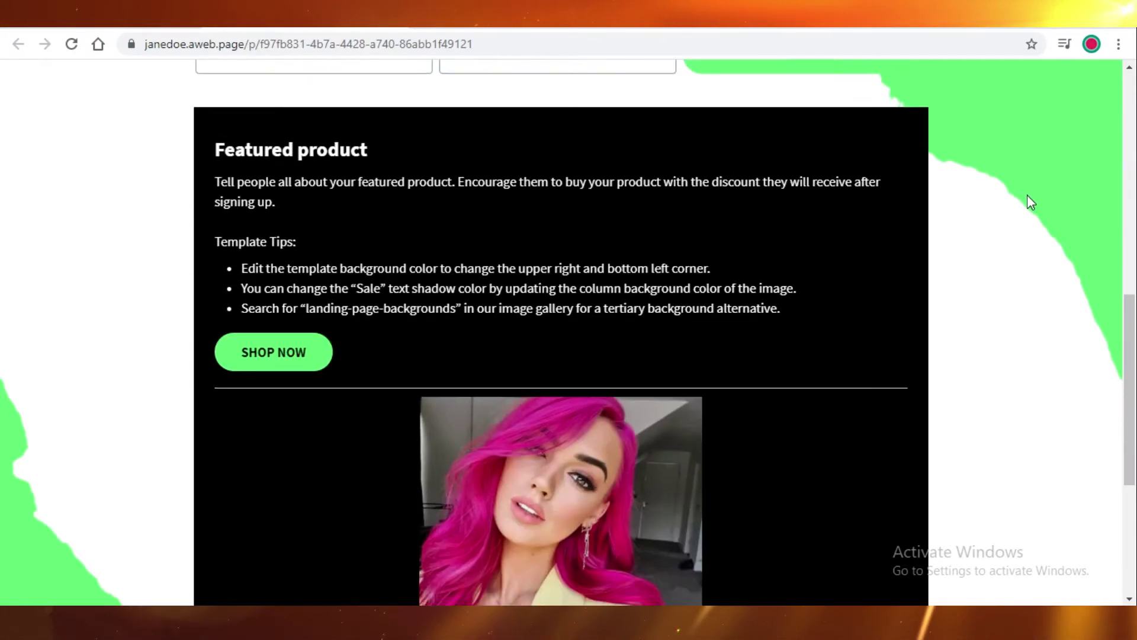
pyautogui.scroll(-3, 960, 197)
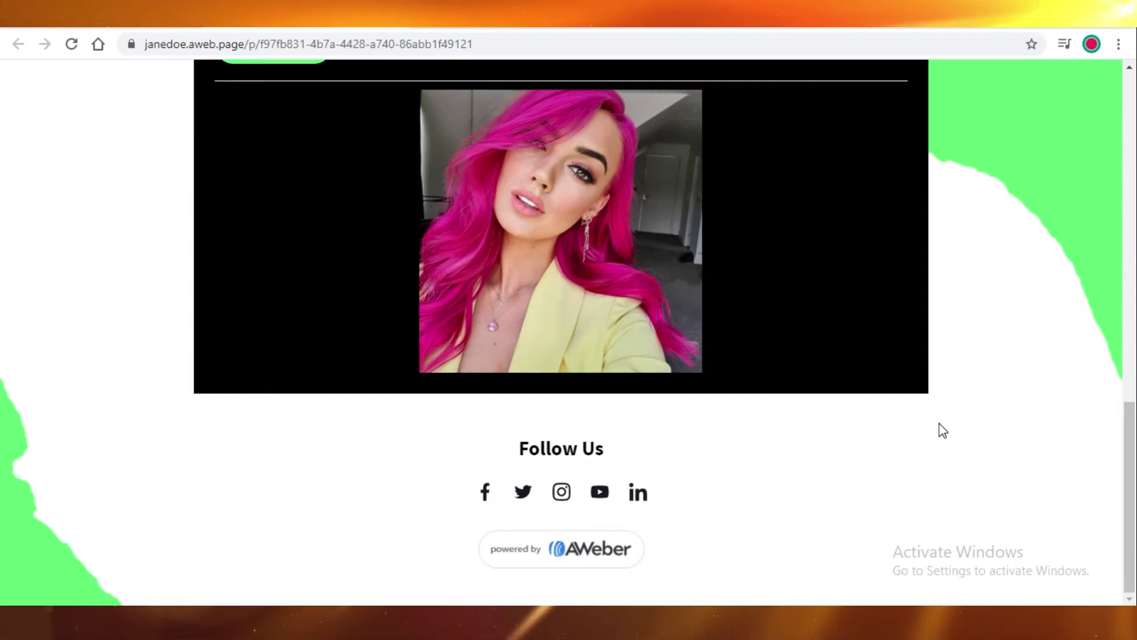
pyautogui.scroll(1, 977, 406)
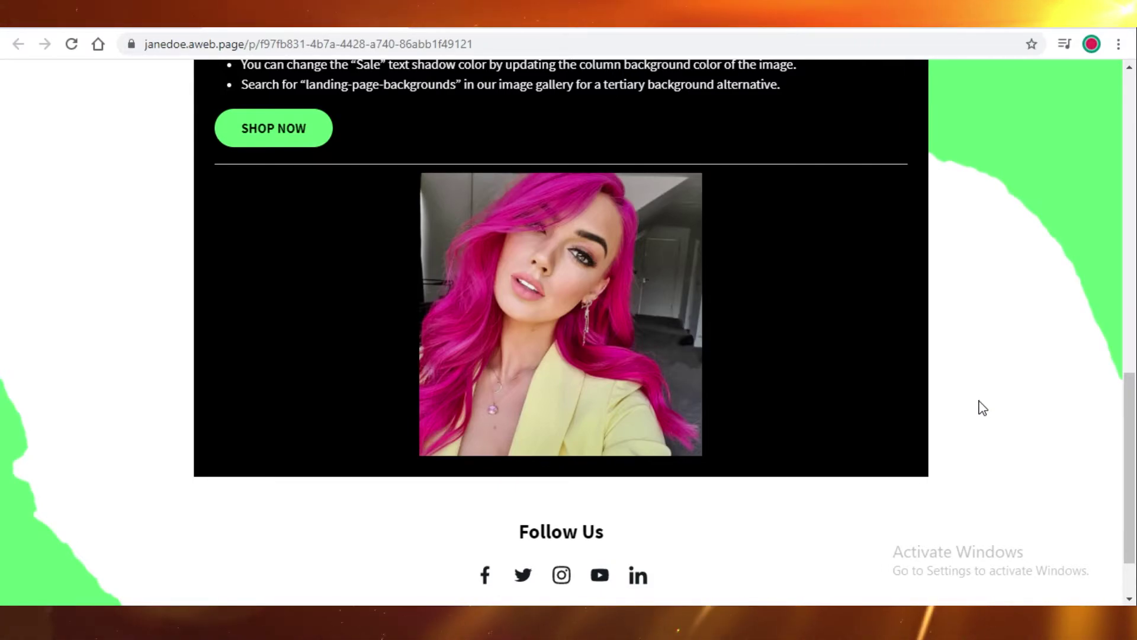
pyautogui.scroll(3, 802, 421)
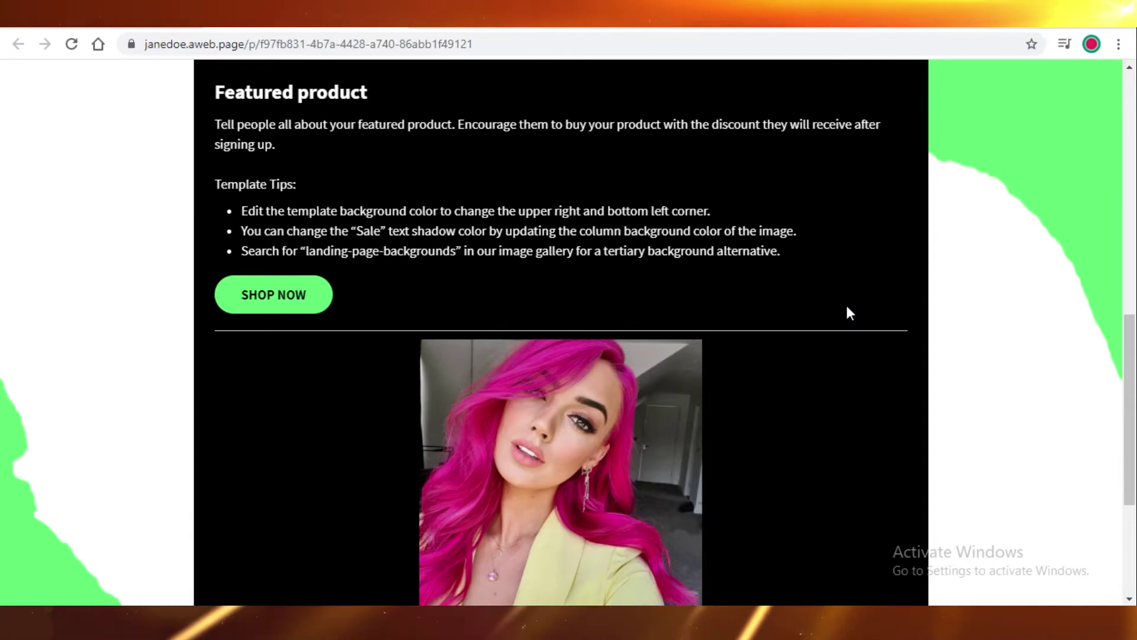
pyautogui.scroll(12, 563, 403)
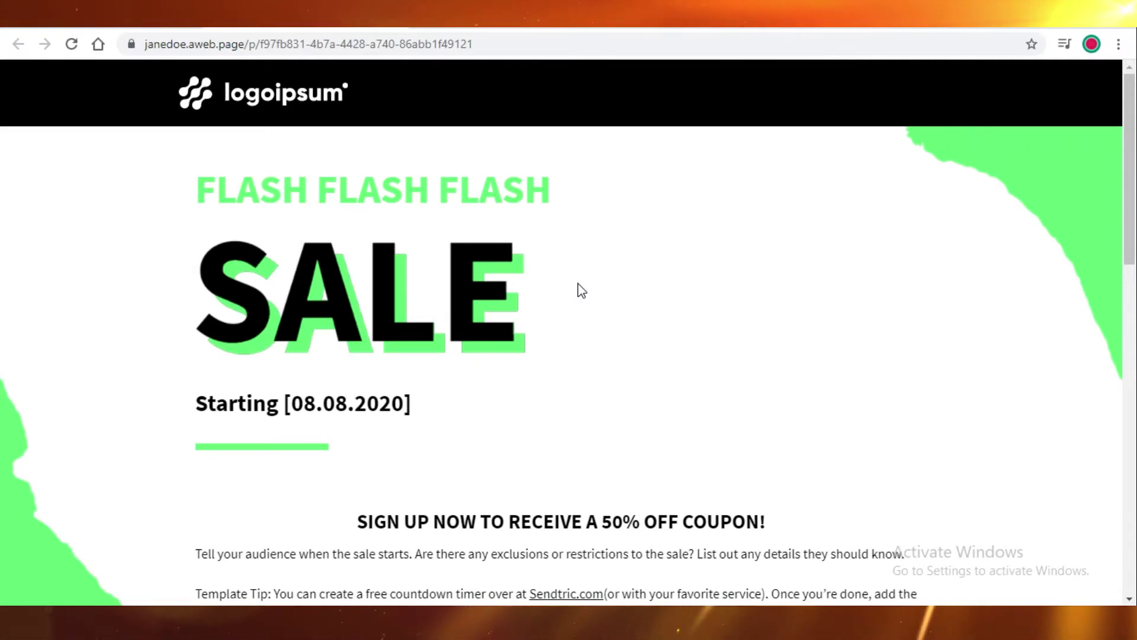
# Close the live page, check Pro plan pricing at 0-500 subscribers, and return to Getting Started
pyautogui.hotkey('ctrl', 'w')
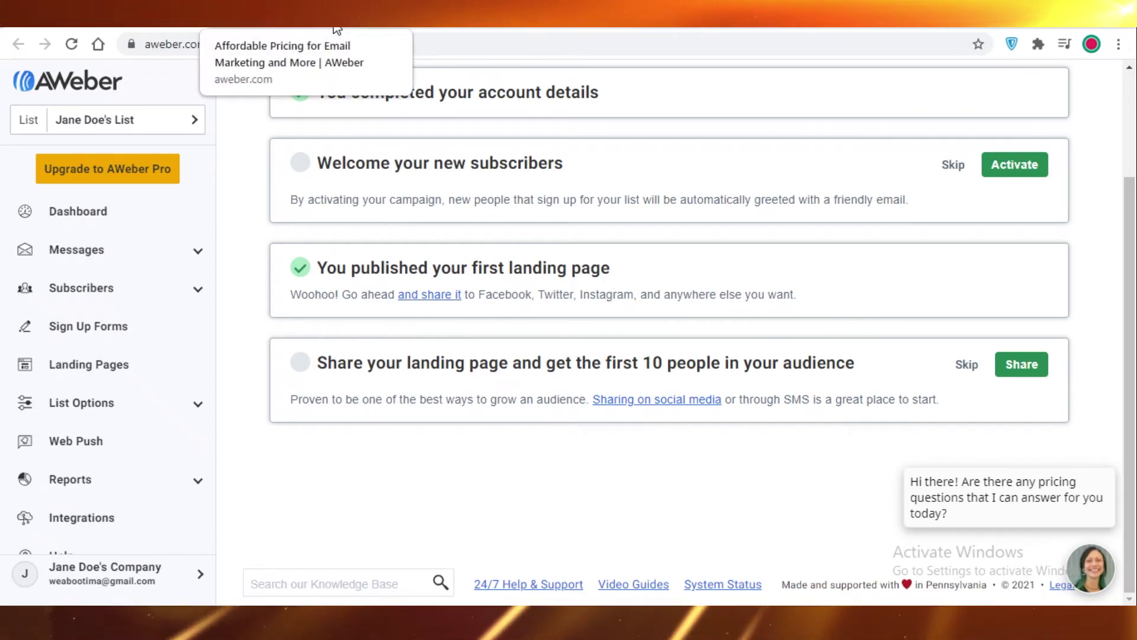
pyautogui.click(336, 29)
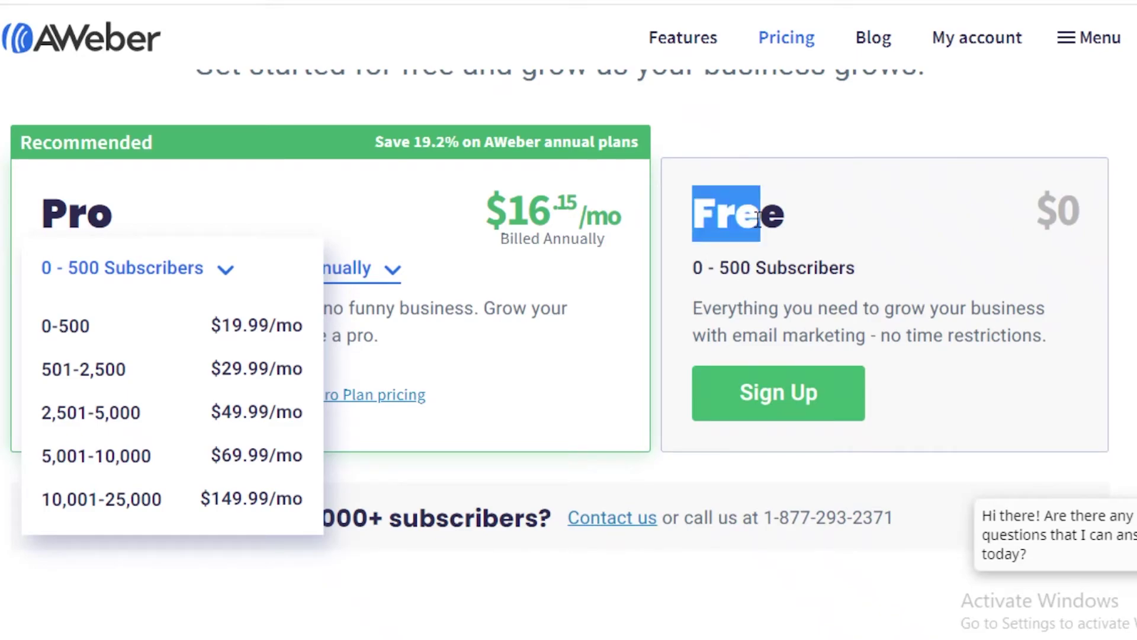
pyautogui.moveTo(913, 342); pyautogui.dragTo(909, 342)
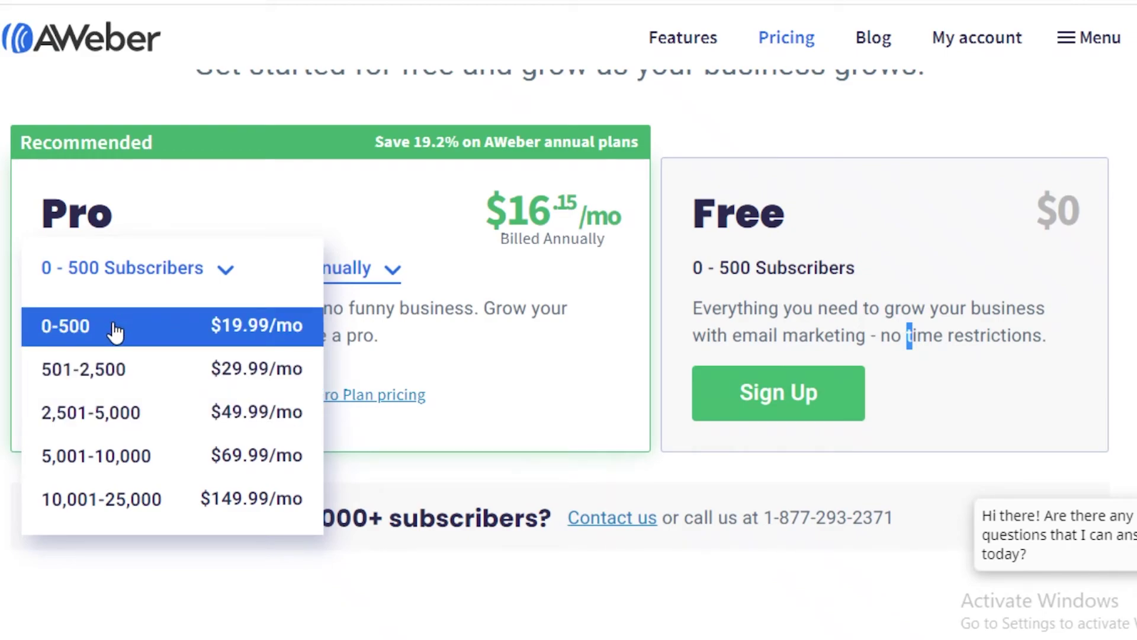
pyautogui.click(180, 278)
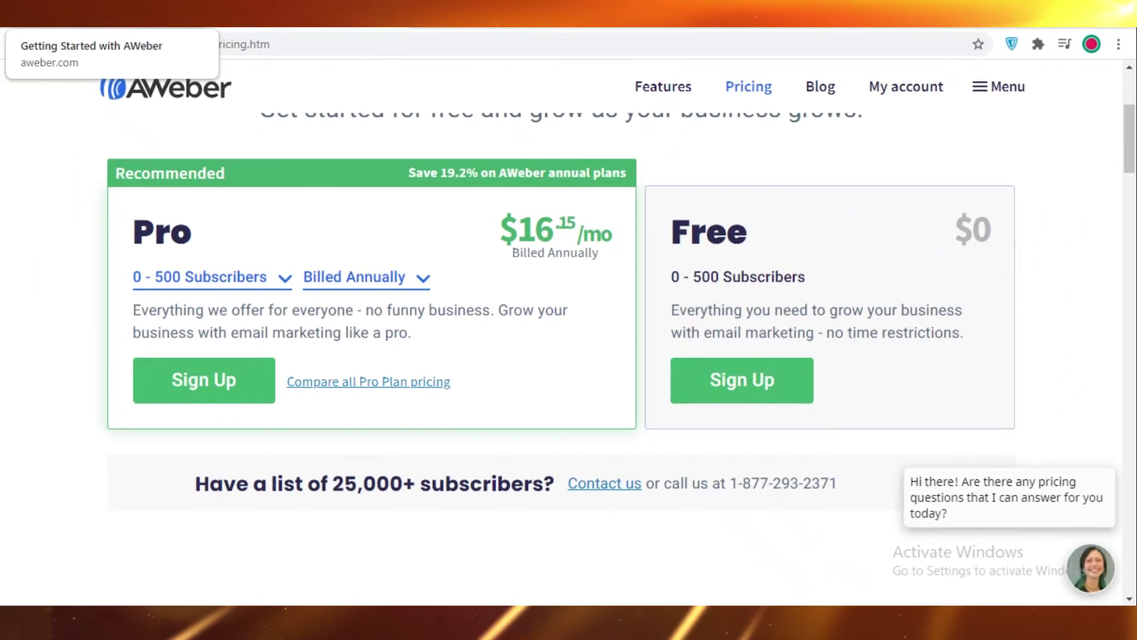
pyautogui.click(173, 23)
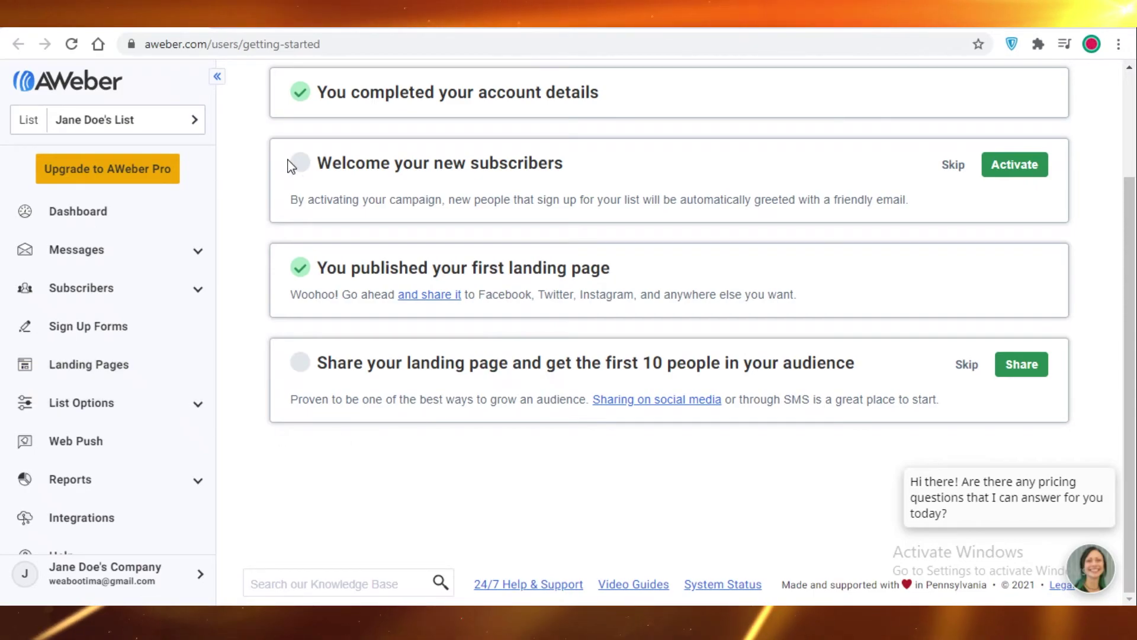
pyautogui.scroll(3, 285, 409)
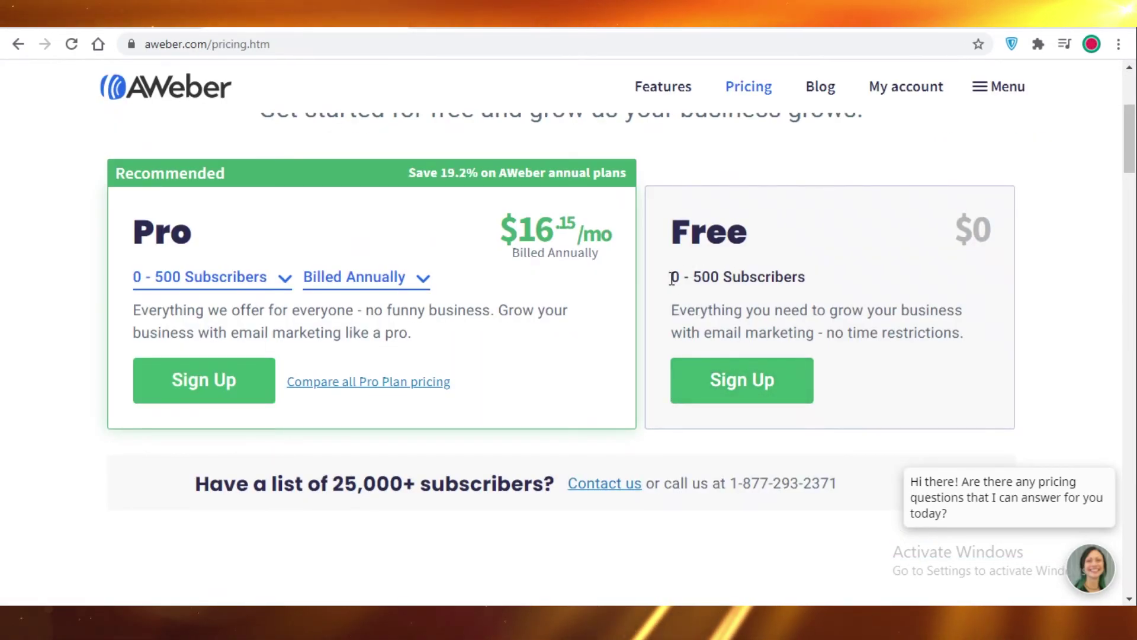
# Compare the Free plan's 0 - 500 Subscribers limit with the Pro plan's price tiers
pyautogui.moveTo(672, 277); pyautogui.dragTo(802, 274)
pyautogui.click(802, 274)
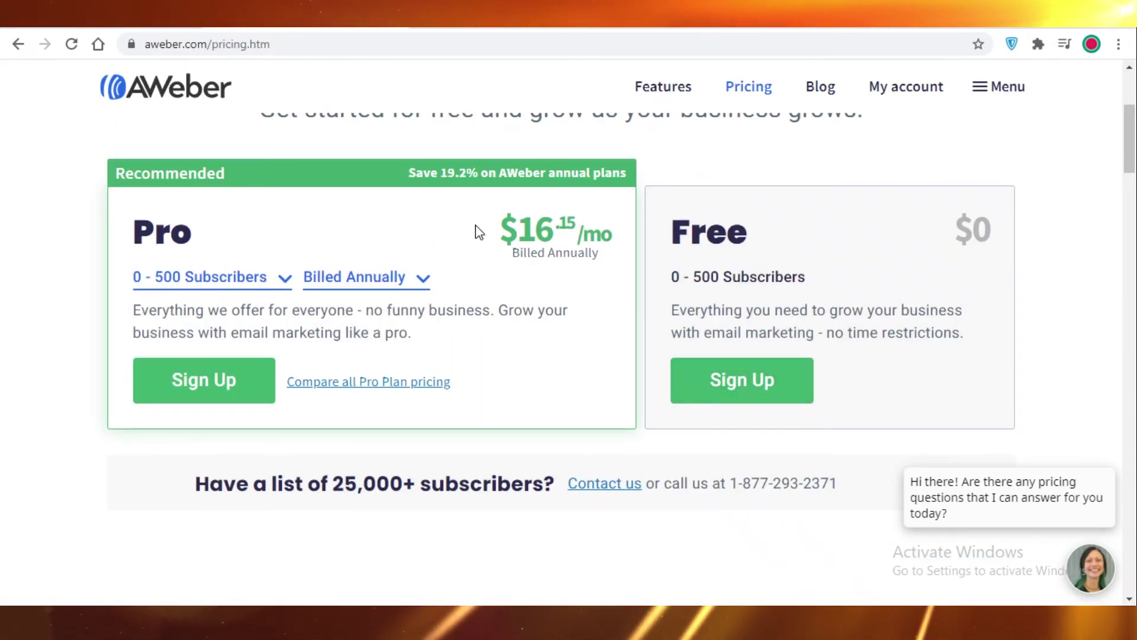
pyautogui.click(275, 278)
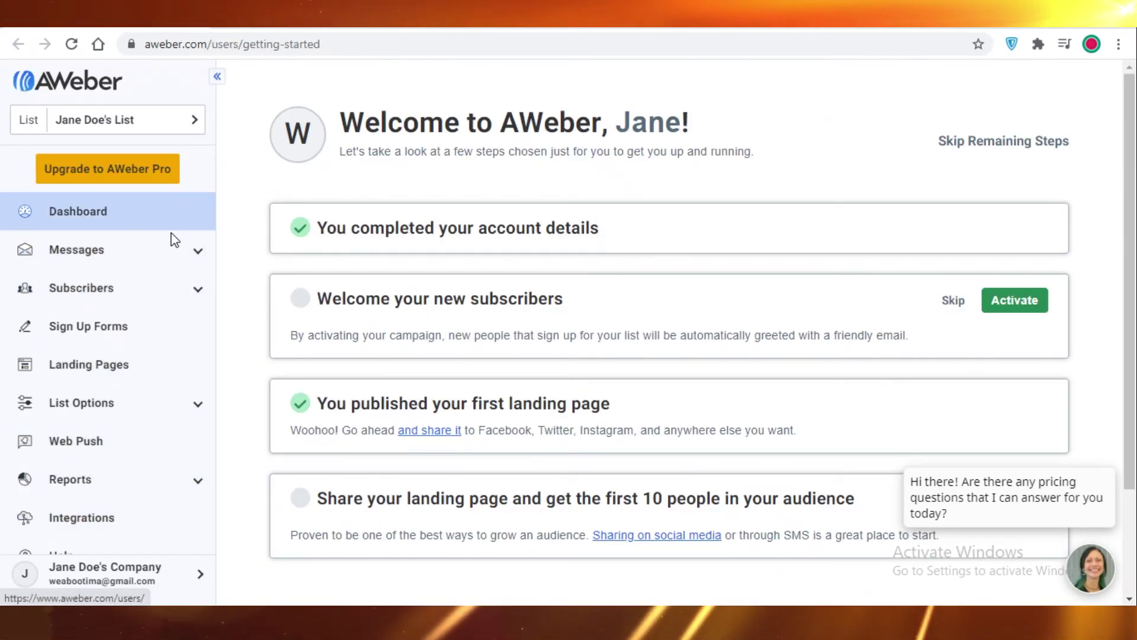
# Open the Landing Pages list showing both Untitled Landing Pages
pyautogui.click(148, 368)
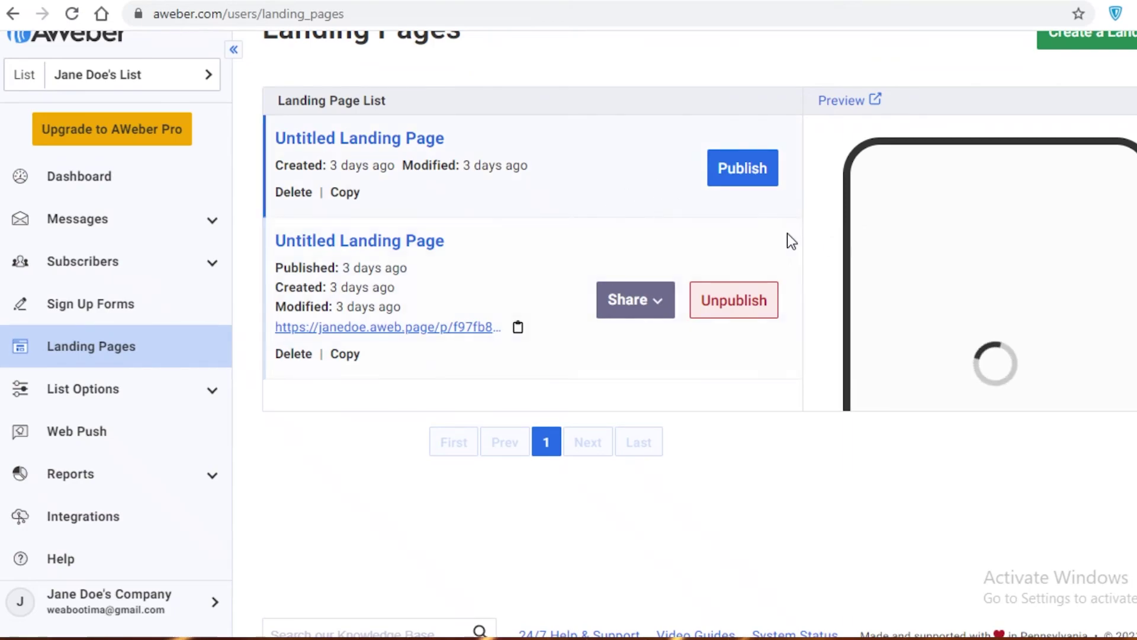
pyautogui.scroll(-1, 881, 318)
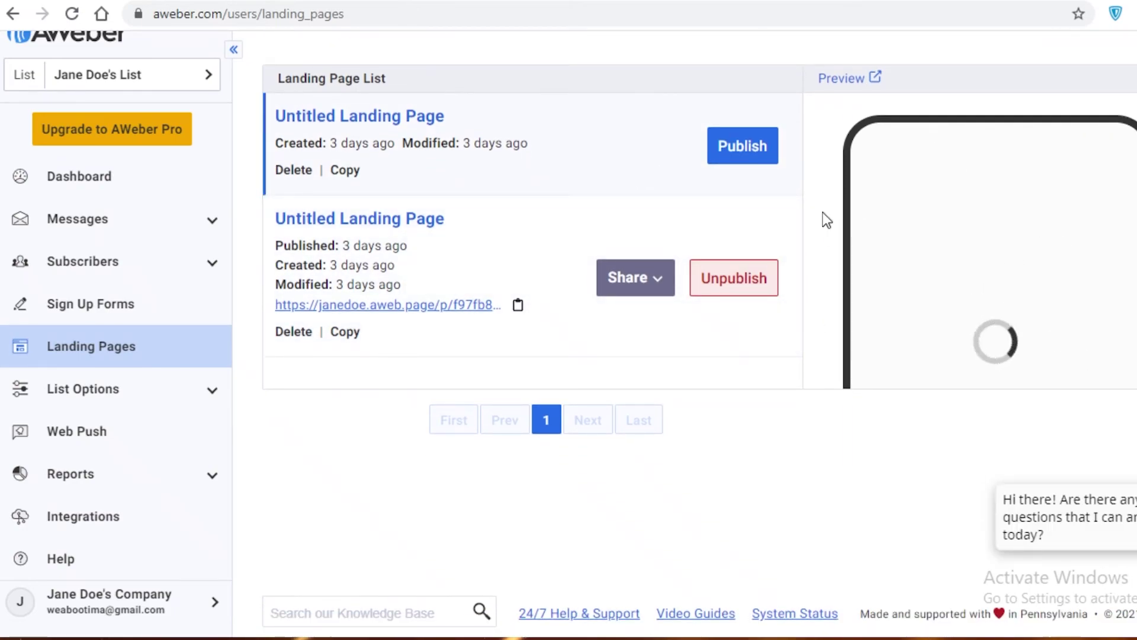